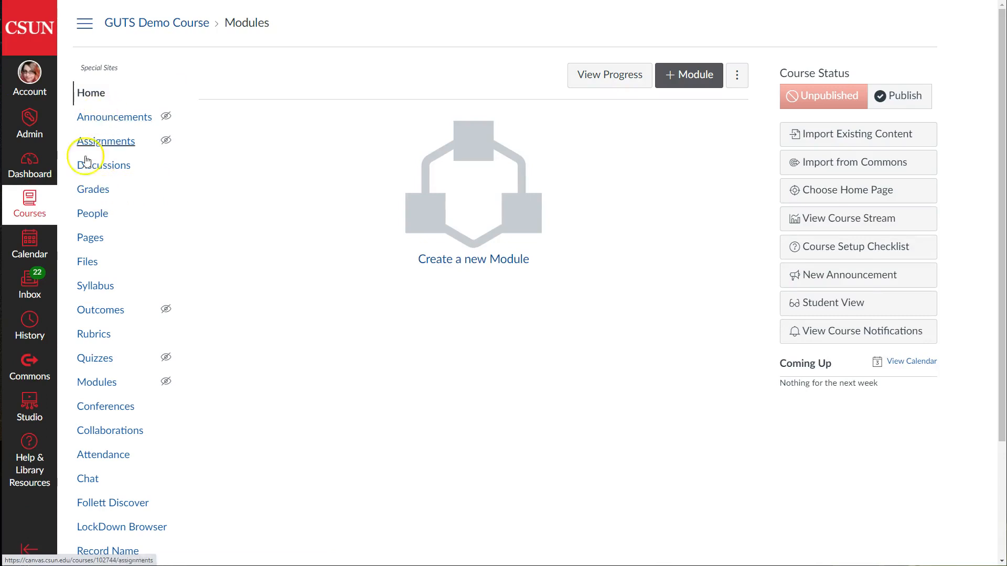
- Create a new discussion in the course and title it 'Thoughts on "Secretary to Hitler" documentary'
left_click(114, 169)
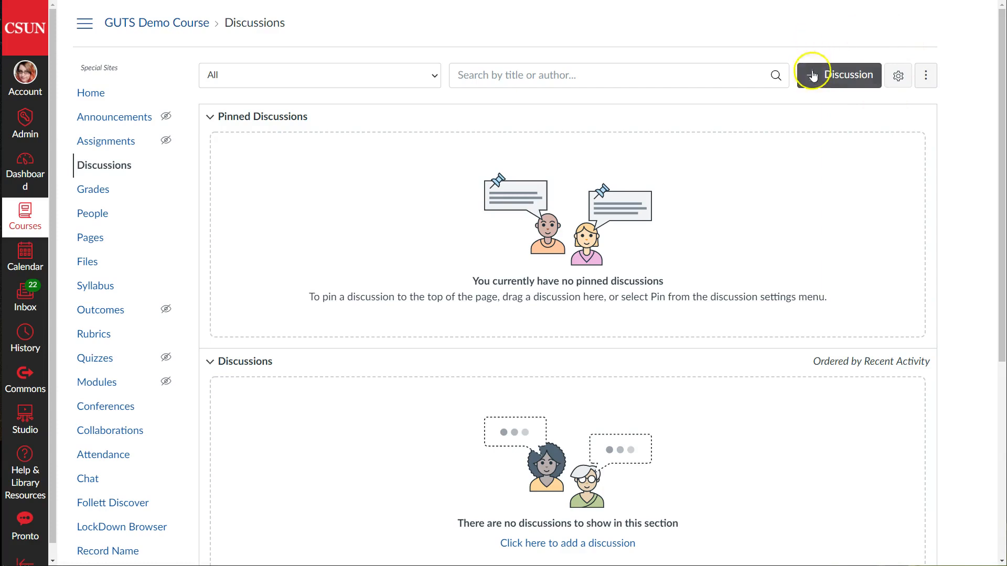
left_click(846, 82)
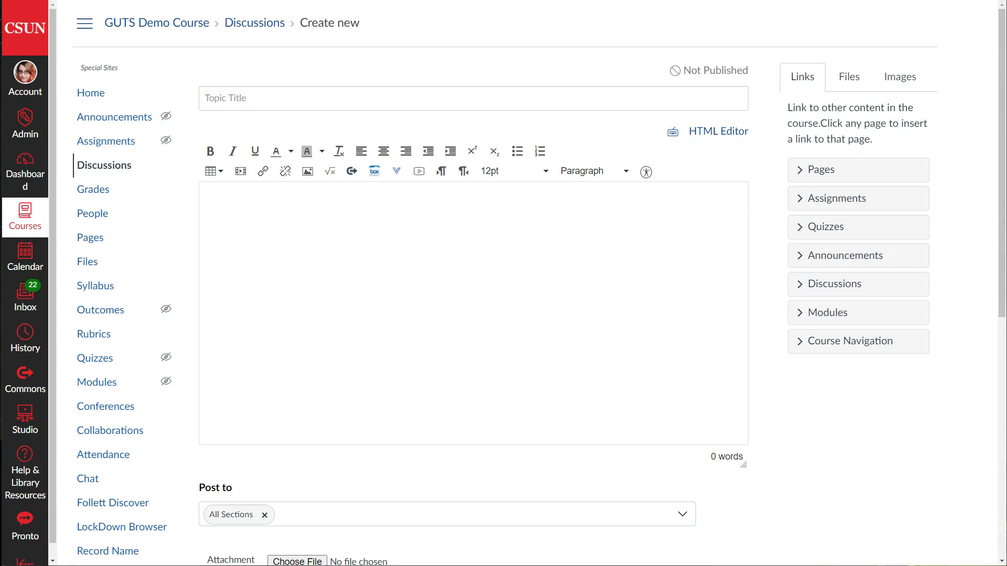
left_click(274, 92)
type("Thoughts on \"Secretary to Hitler\" documentary")
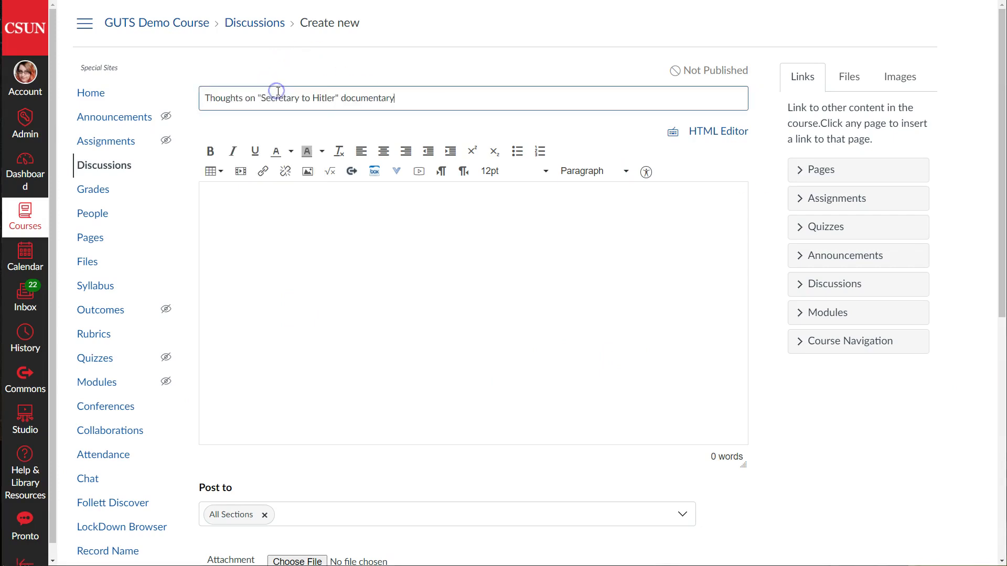
left_click_drag(429, 98, 202, 98)
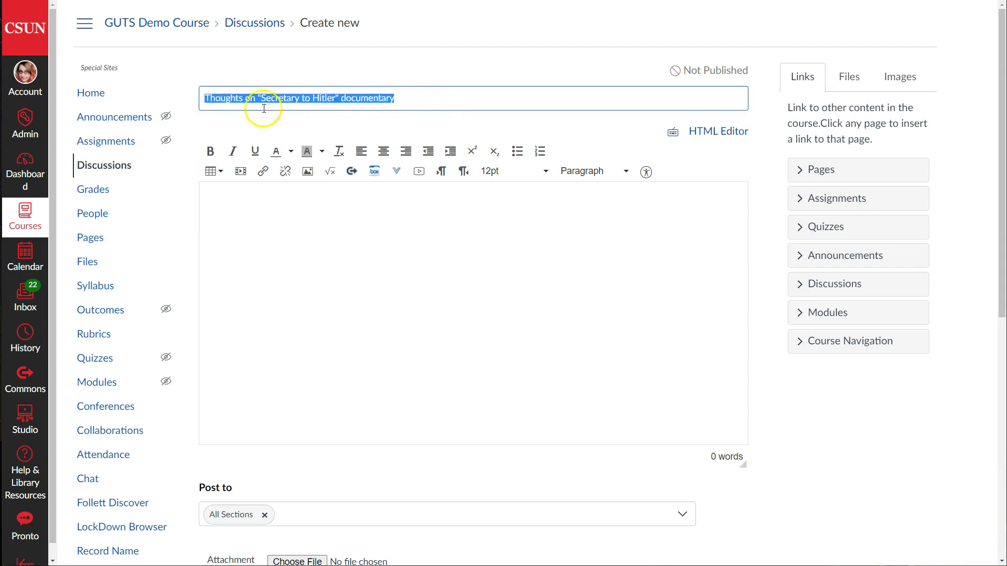
left_click(404, 101)
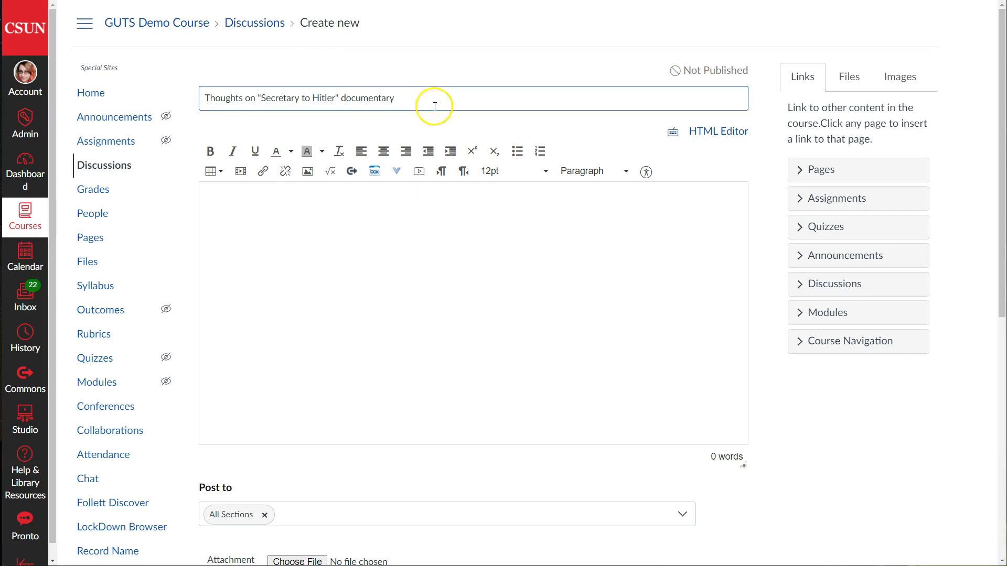
- Write the prompt on "The World at War" bonus documentary, requesting a short summary, memorable information, an effective technique and a response to classmates
left_click(398, 242)
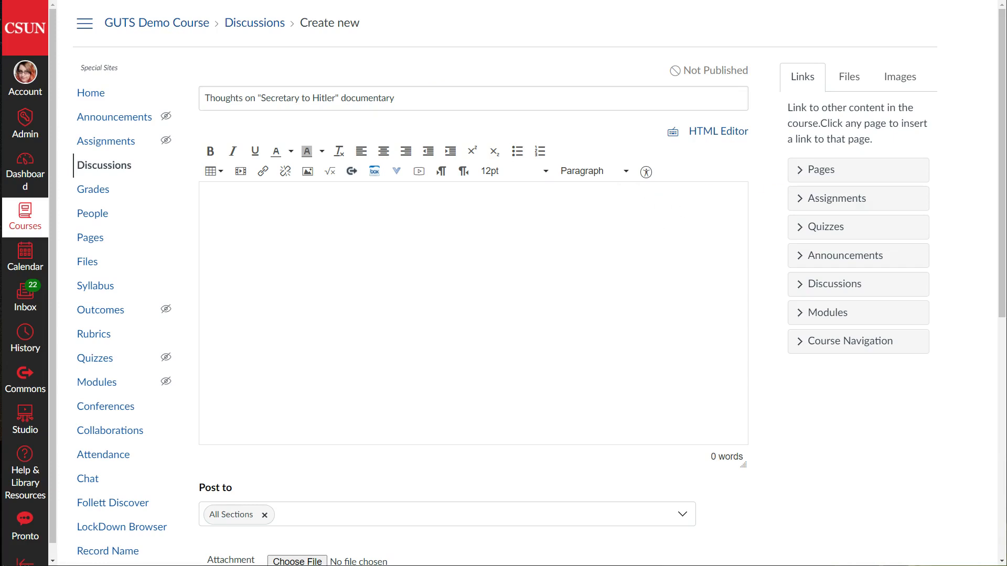
left_click(393, 236)
type("Please post after watching \"The World at War\" bonus documentary titled \"Secretary to Hitler\": - A short summary (a paragraph at most) - A piece of information that really stuck with you - Any technique that you found particularly effective in presenting the information  Also respond to any of your classmates with your own thoughts on the piece of information that stood out to them.")
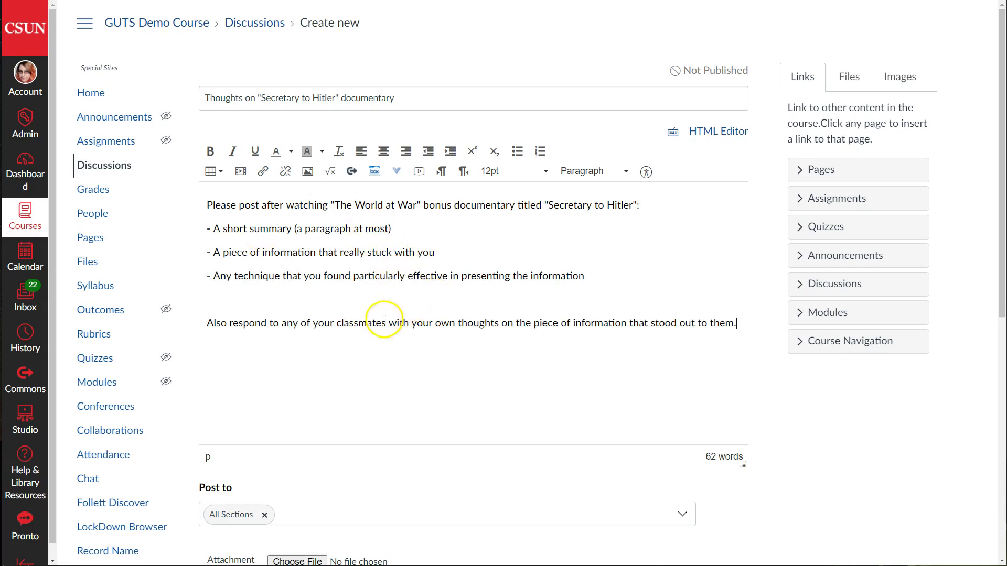
- Convert the three dashed request lines in the prompt into a bulleted list and remove their leading dashes
left_click(345, 220)
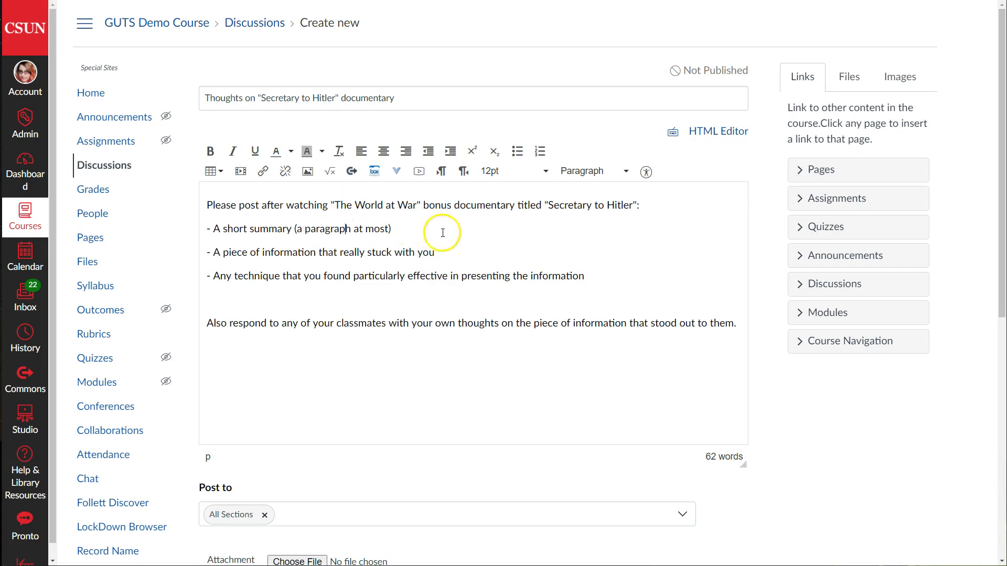
left_click_drag(598, 278, 197, 231)
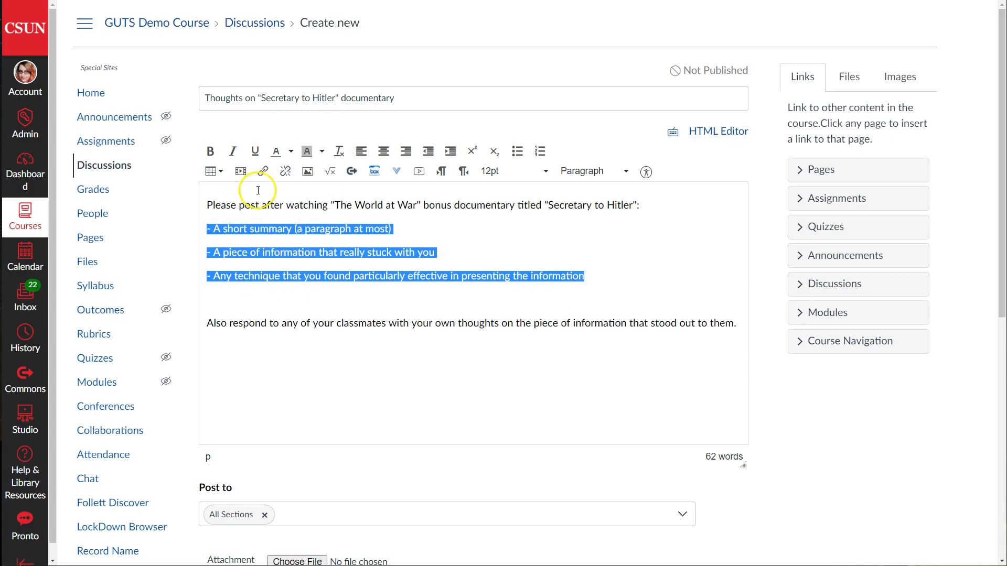
left_click(509, 156)
left_click(231, 228)
key("BackSpace")
key("BackSpace")
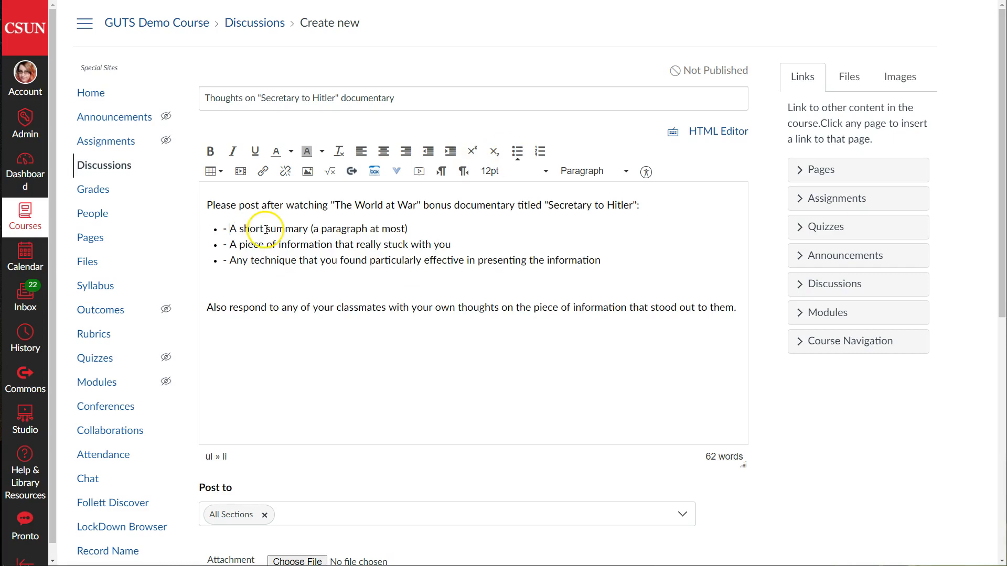
key("BackSpace")
key("BackSpace")
left_click(230, 260)
key("BackSpace")
key("BackSpace")
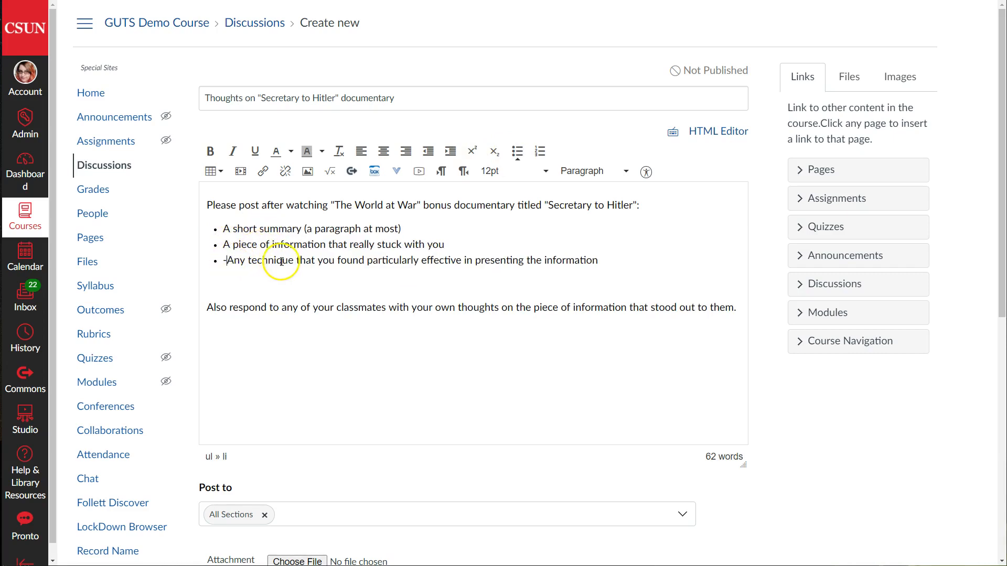
left_click(303, 288)
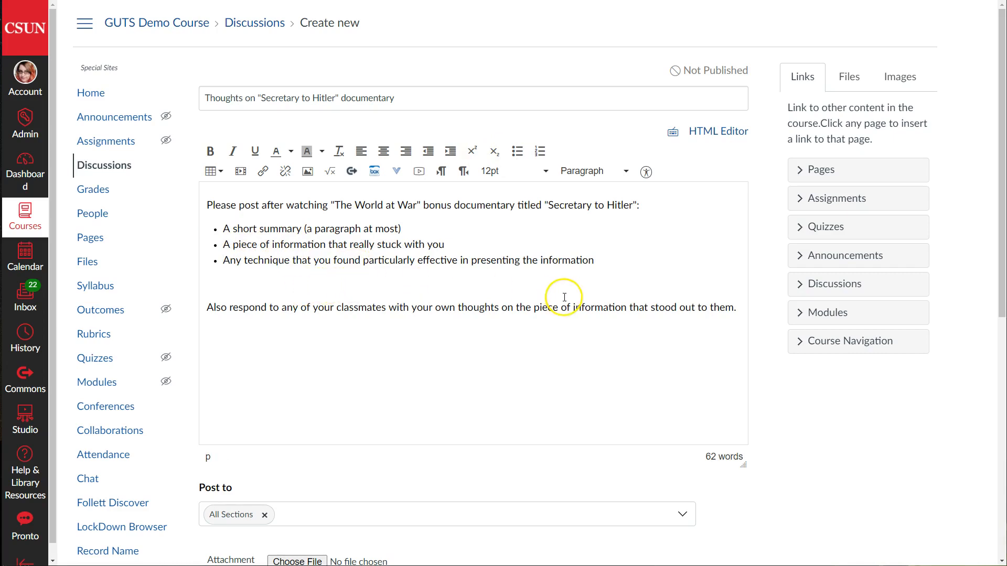
left_click(444, 309)
left_click_drag(739, 308, 205, 296)
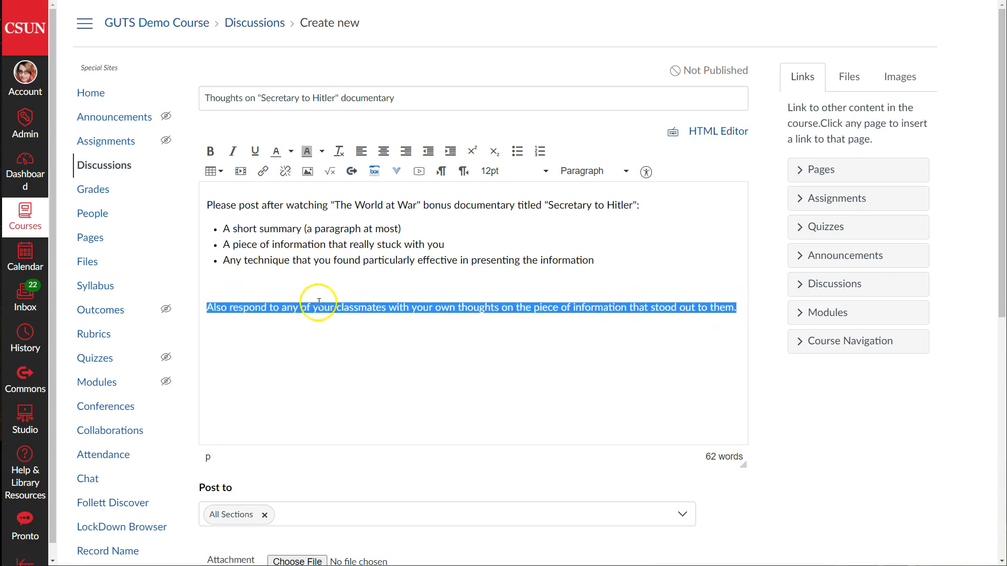
left_click(337, 294)
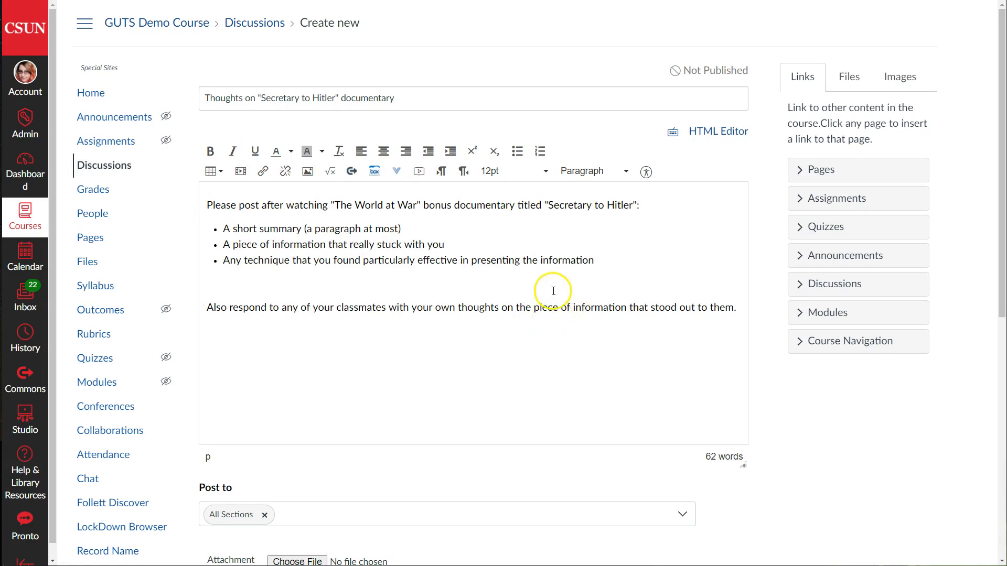
- Check which course sections the discussion can be posted to, keeping All Sections selected
scroll(678, 313, "down", 1)
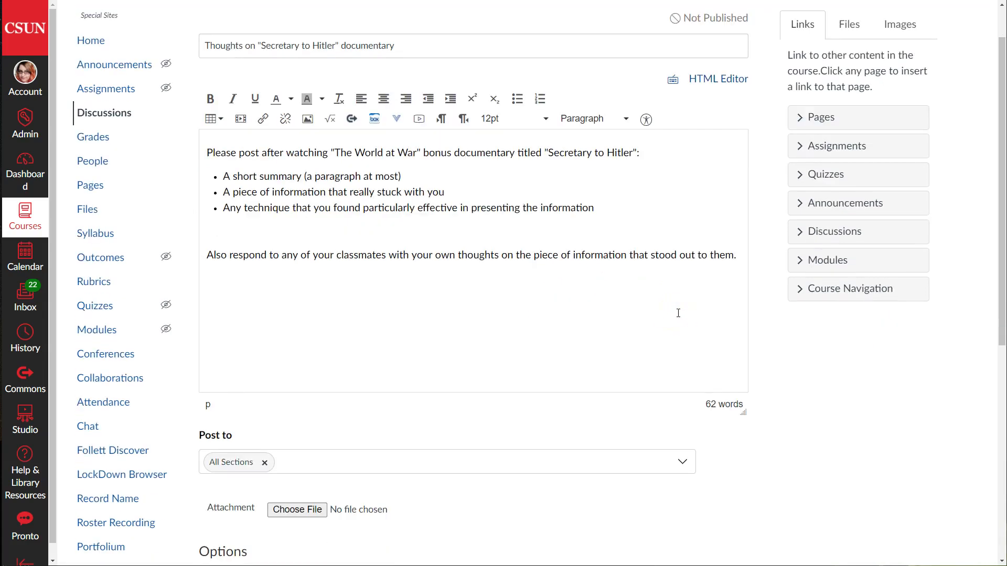
left_click(329, 194)
scroll(479, 263, "down", 3)
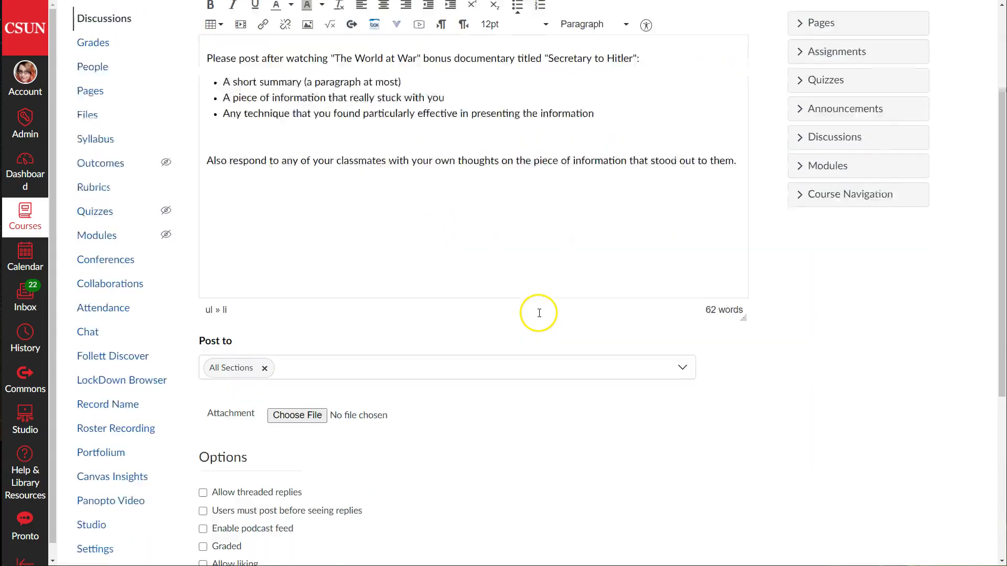
scroll(785, 330, "down", 2)
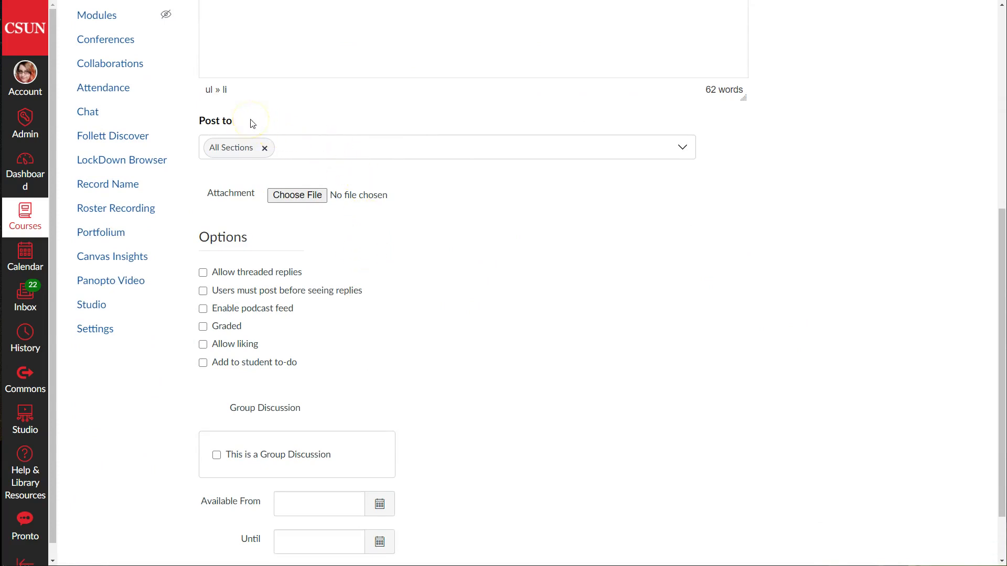
left_click(202, 122)
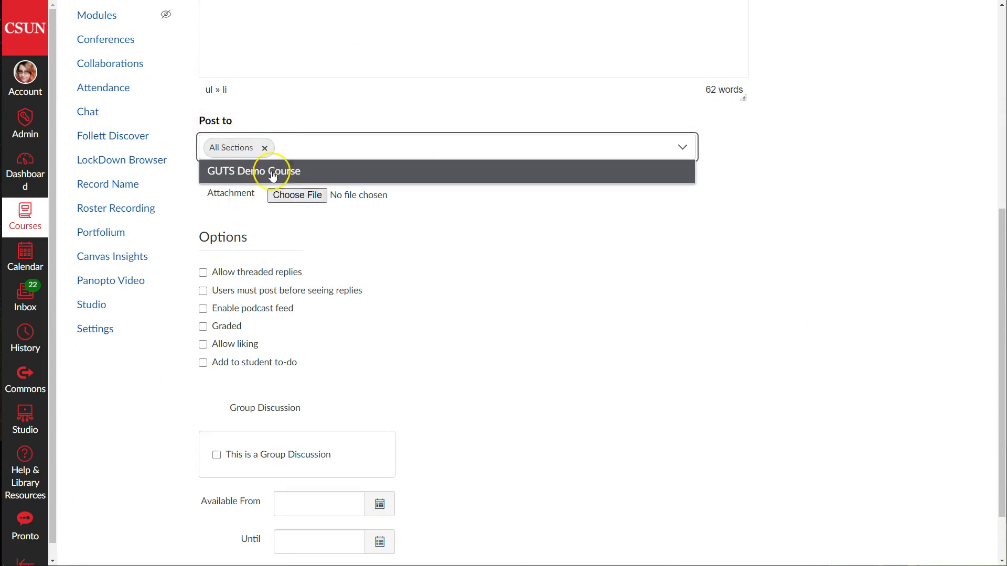
left_click(524, 263)
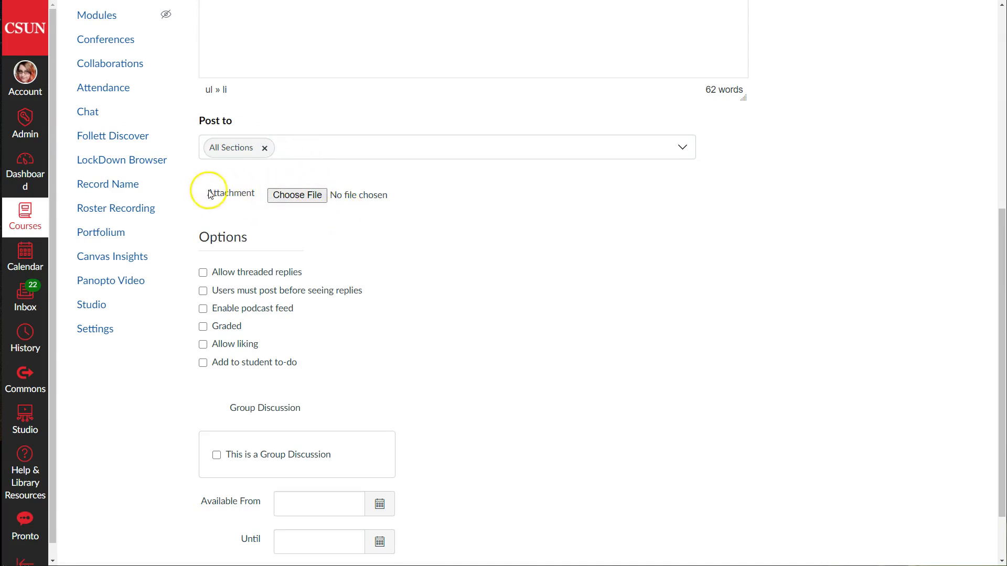
- Allow threaded replies in the discussion's options
scroll(411, 218, "down", 2)
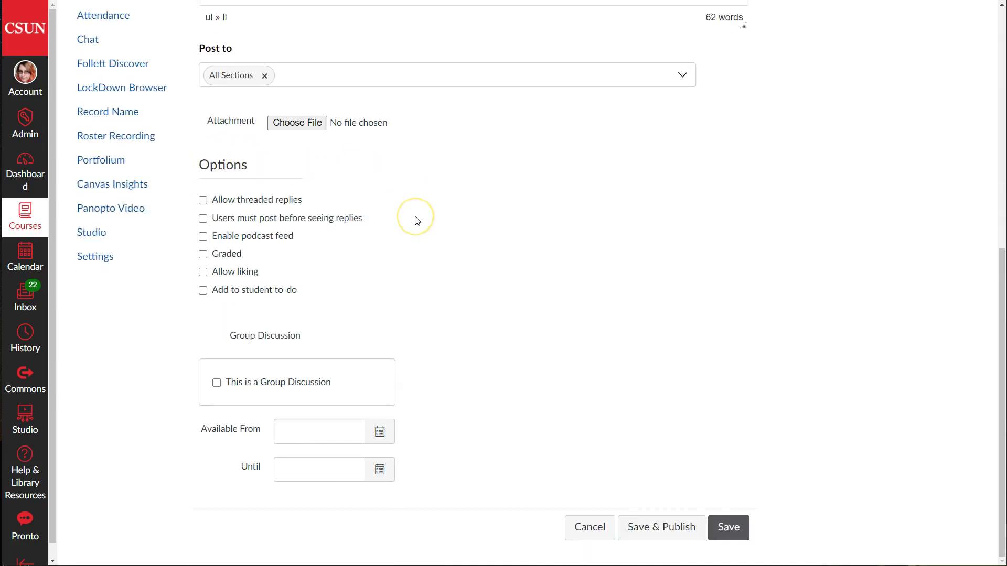
left_click_drag(198, 164, 268, 176)
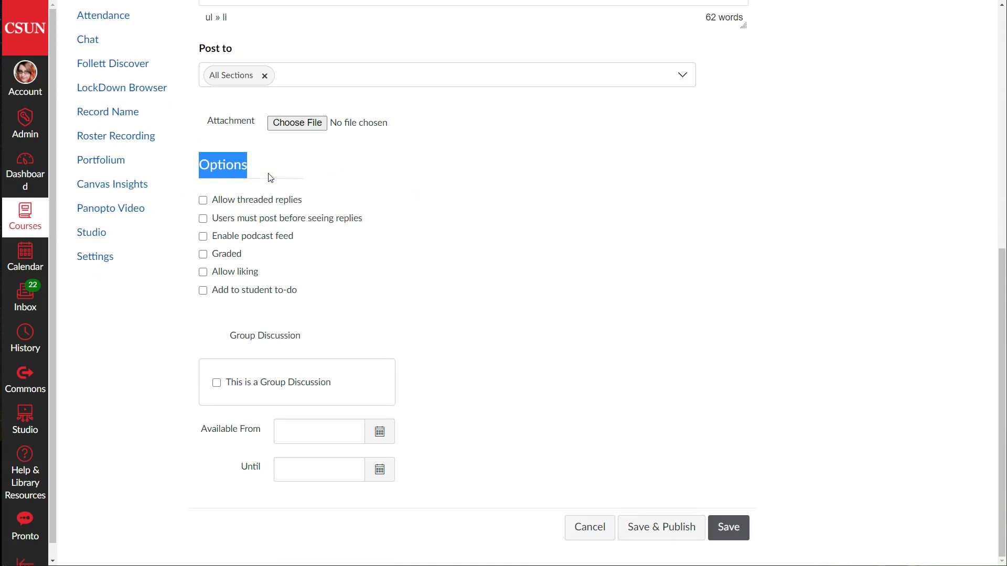
left_click(269, 175)
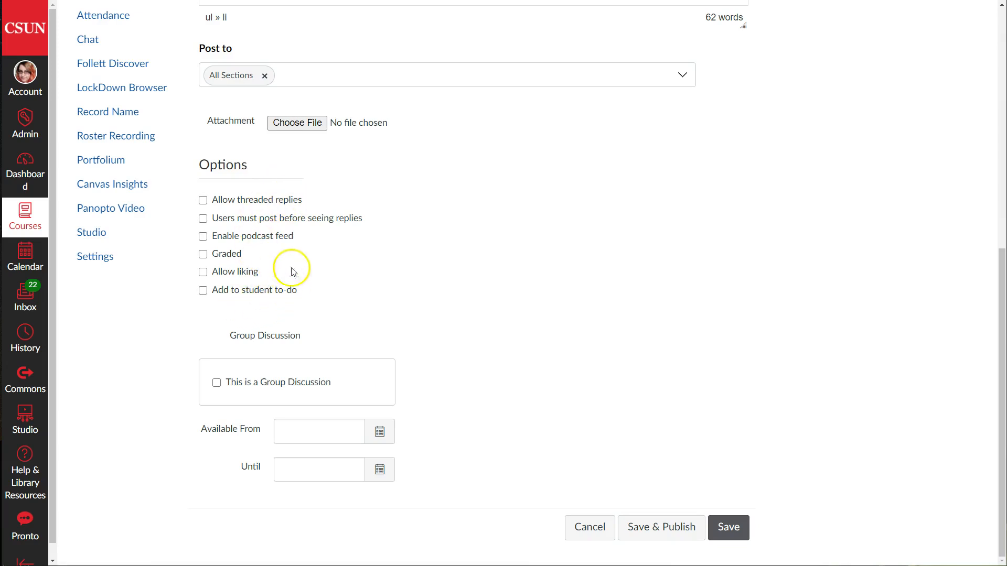
left_click_drag(311, 207, 217, 201)
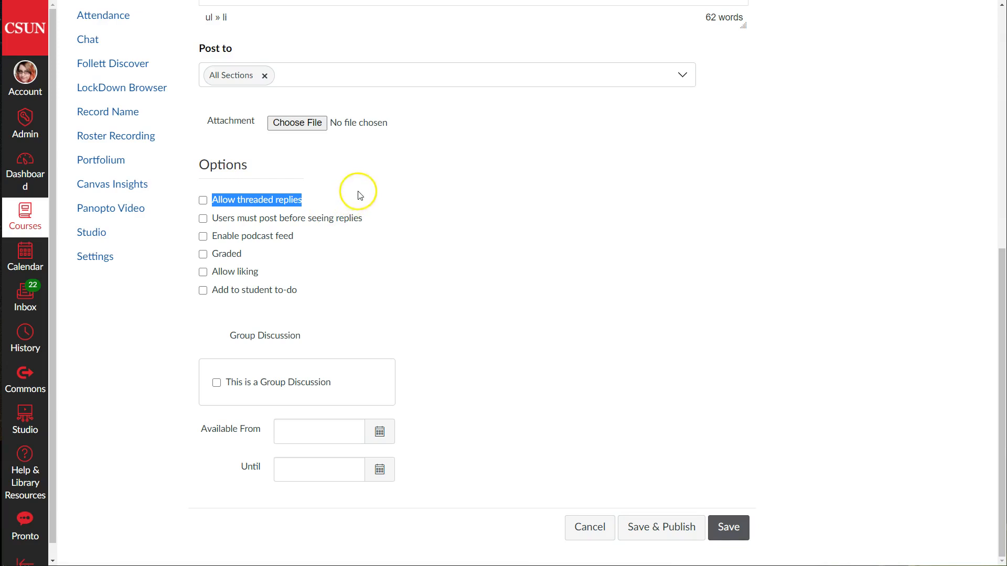
scroll(360, 196, "up", 3)
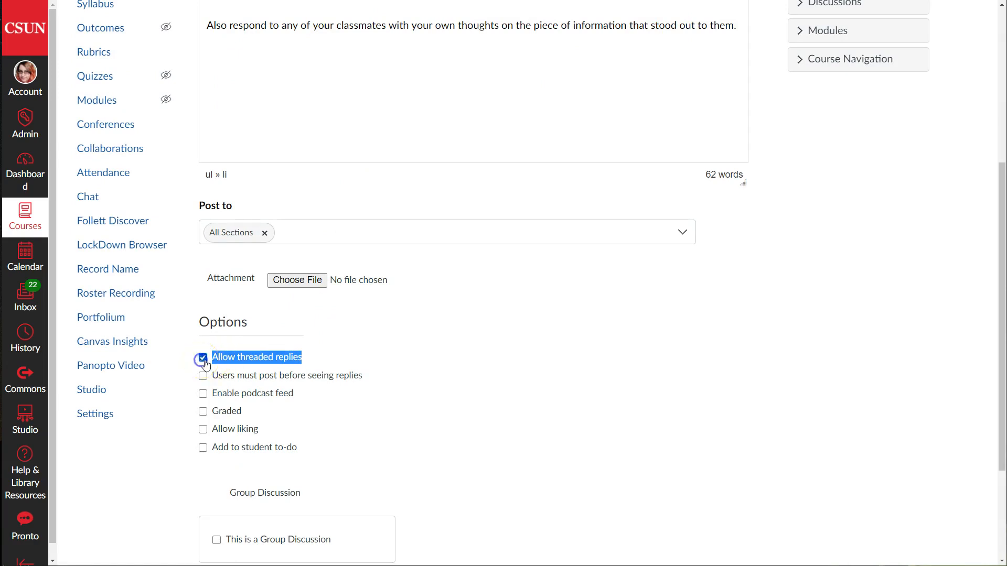
left_click(443, 355)
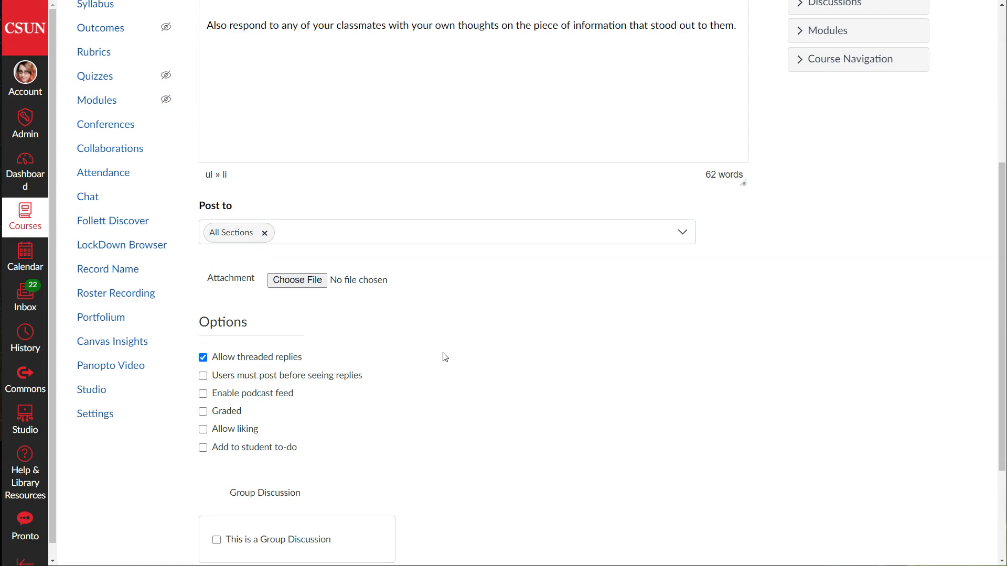
- Review the options for requiring a post before seeing replies, for grading and for liking
scroll(446, 351, "down", 2)
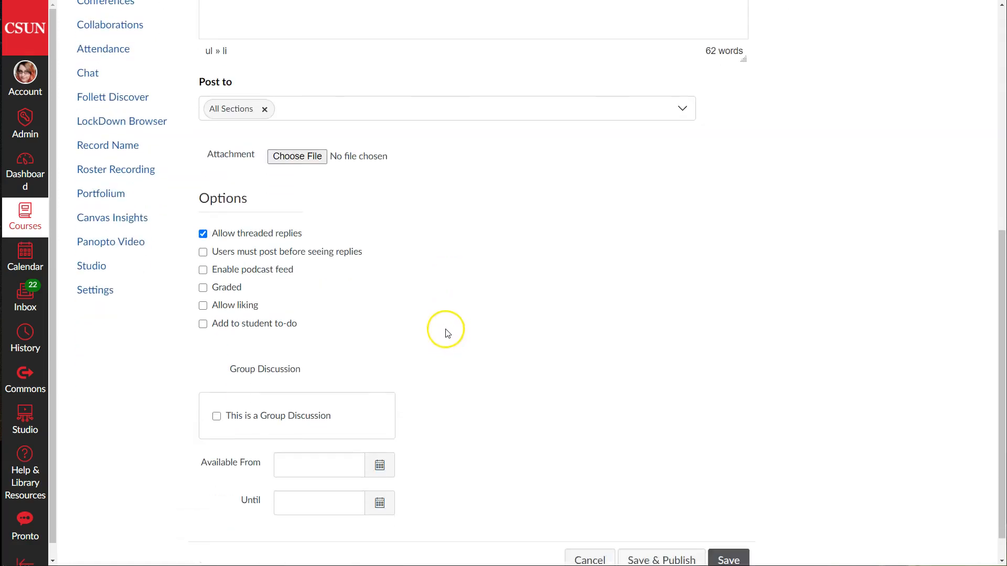
scroll(449, 335, "down", 1)
left_click_drag(363, 219, 215, 219)
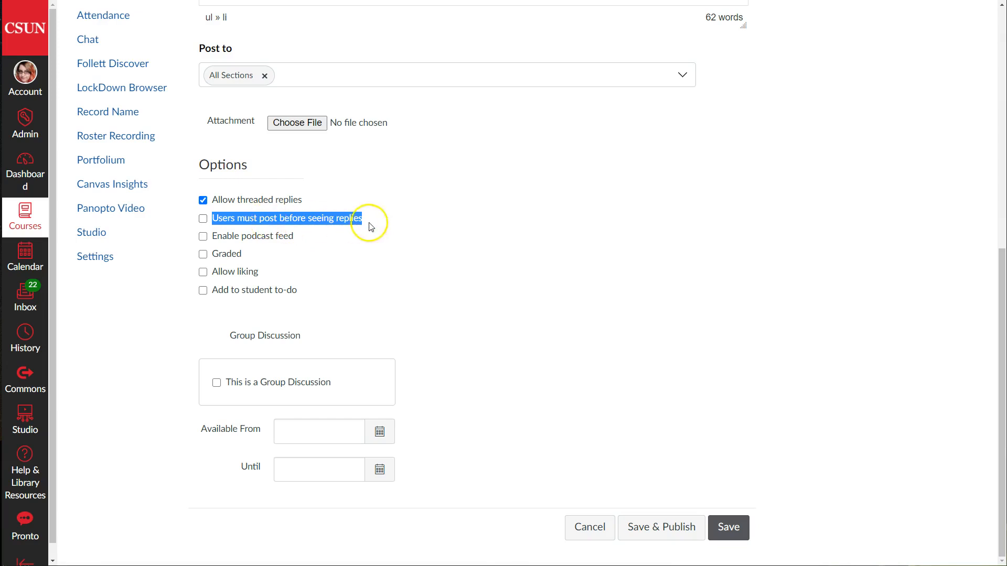
left_click(436, 224)
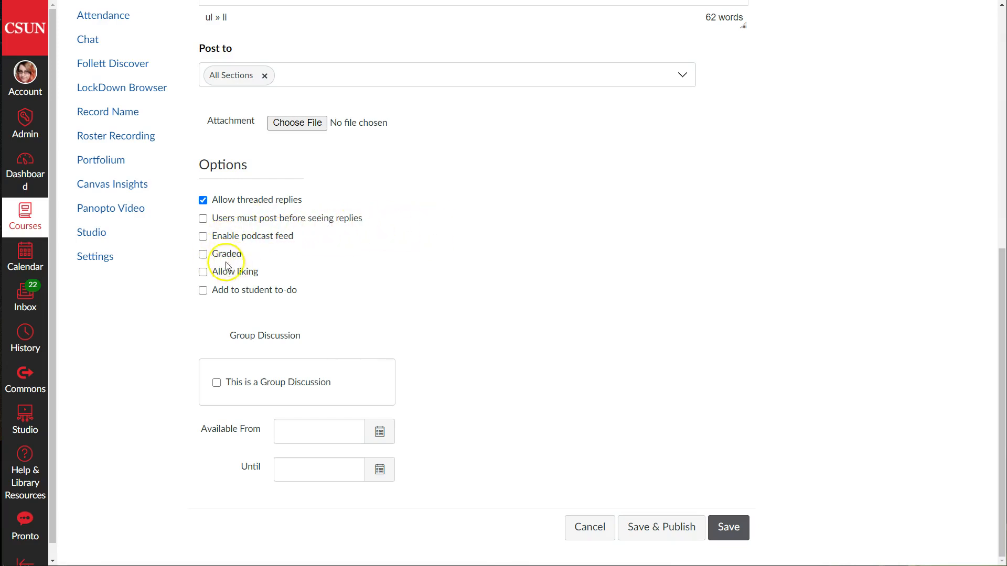
left_click_drag(212, 256, 249, 257)
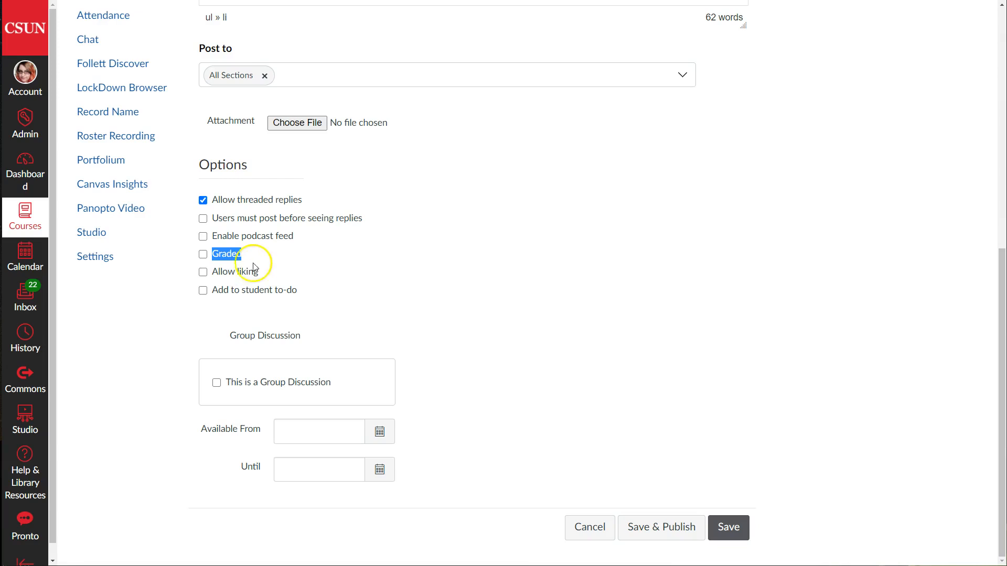
left_click_drag(261, 273, 214, 277)
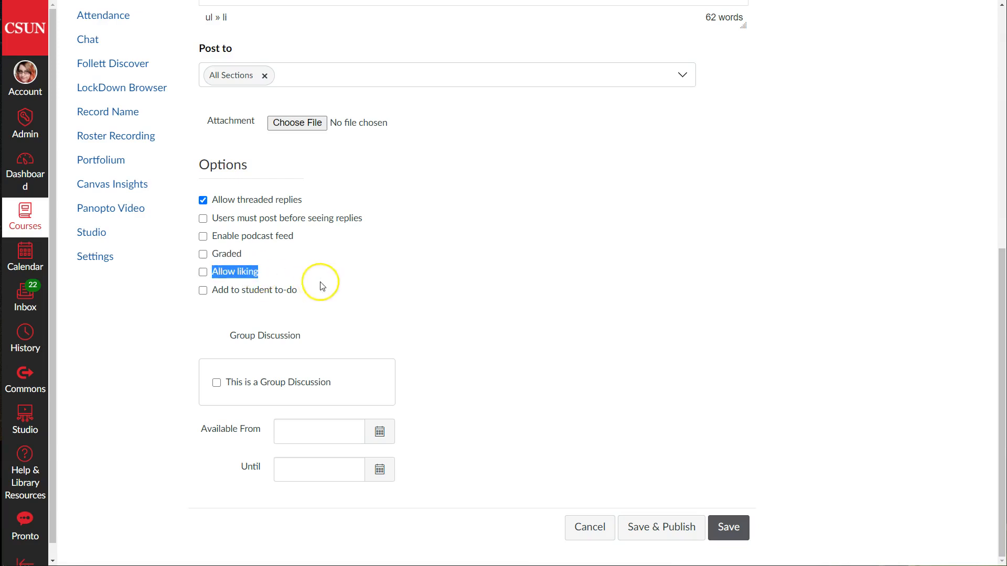
left_click(534, 287)
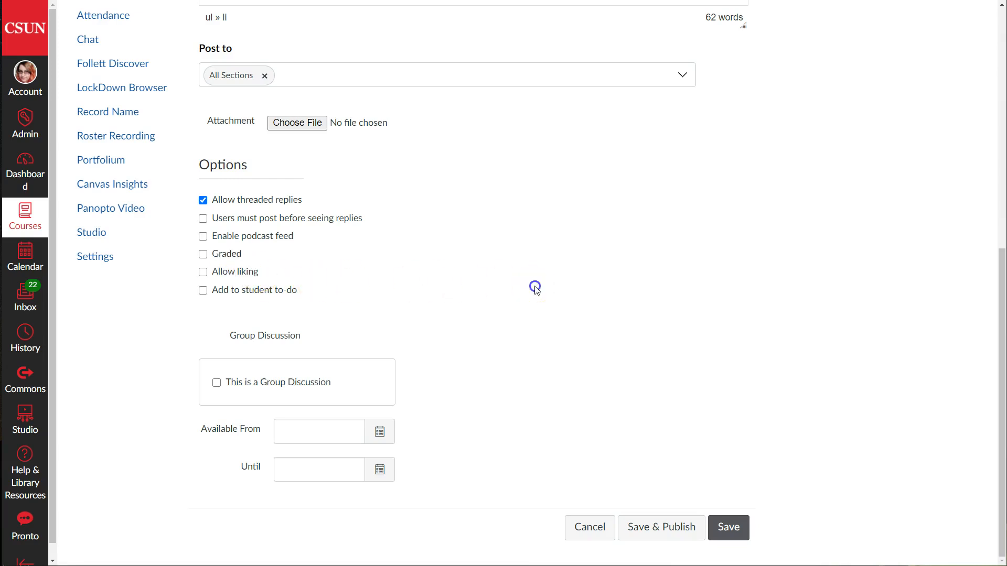
- Try the option that allows liking to see its additional settings, and turn it off again
left_click(203, 273)
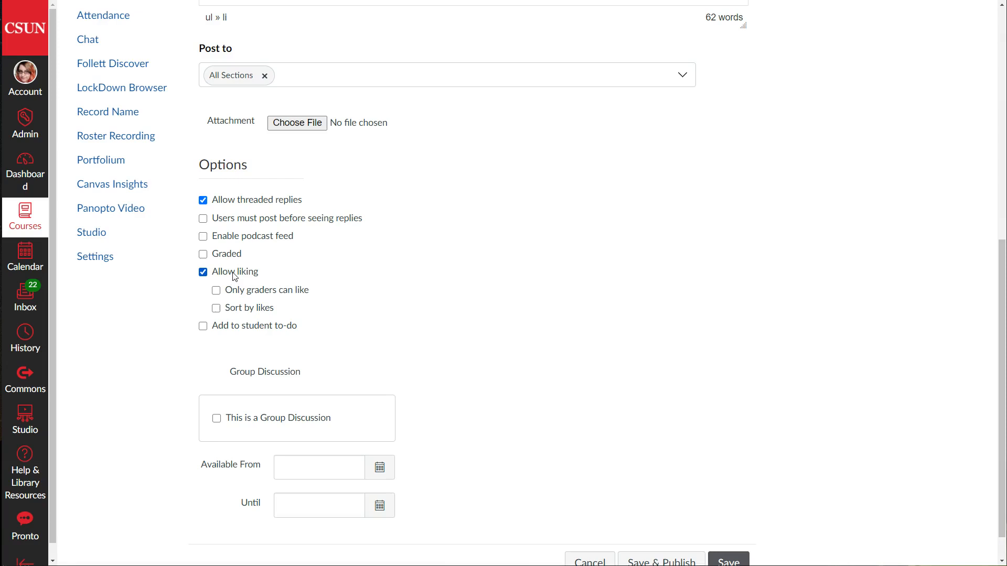
left_click(235, 273)
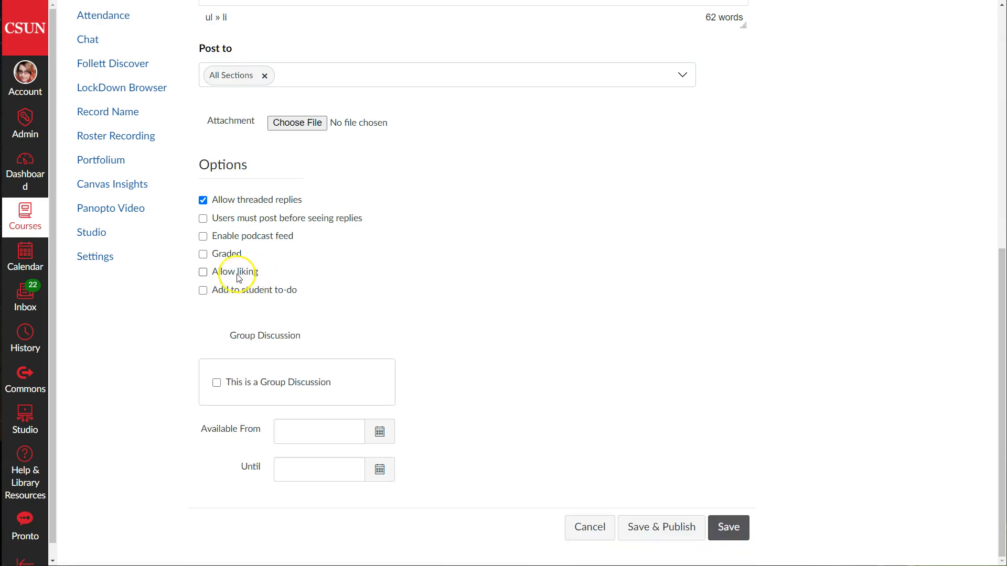
left_click_drag(209, 272, 287, 273)
left_click(540, 283)
left_click_drag(213, 291, 301, 292)
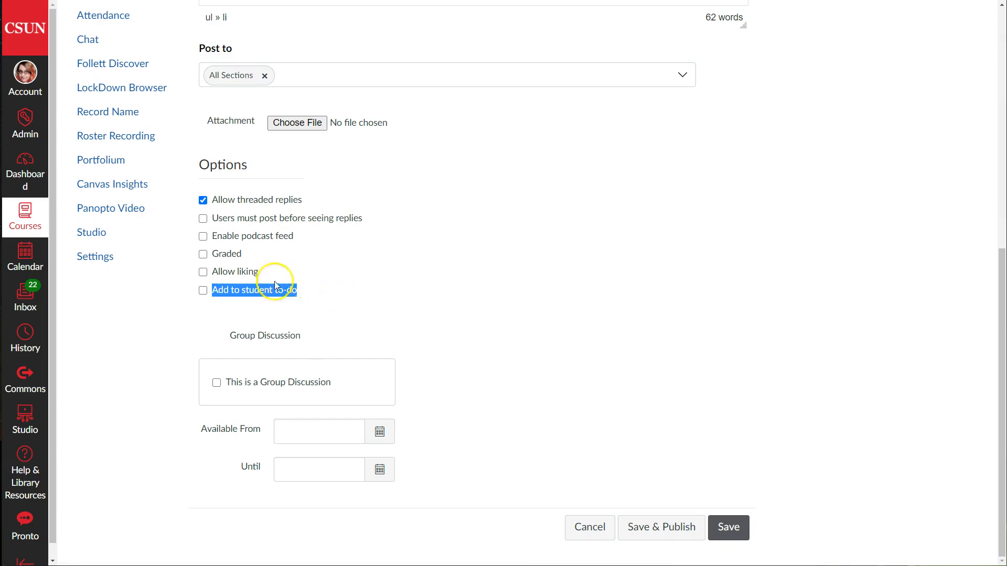
left_click(300, 298)
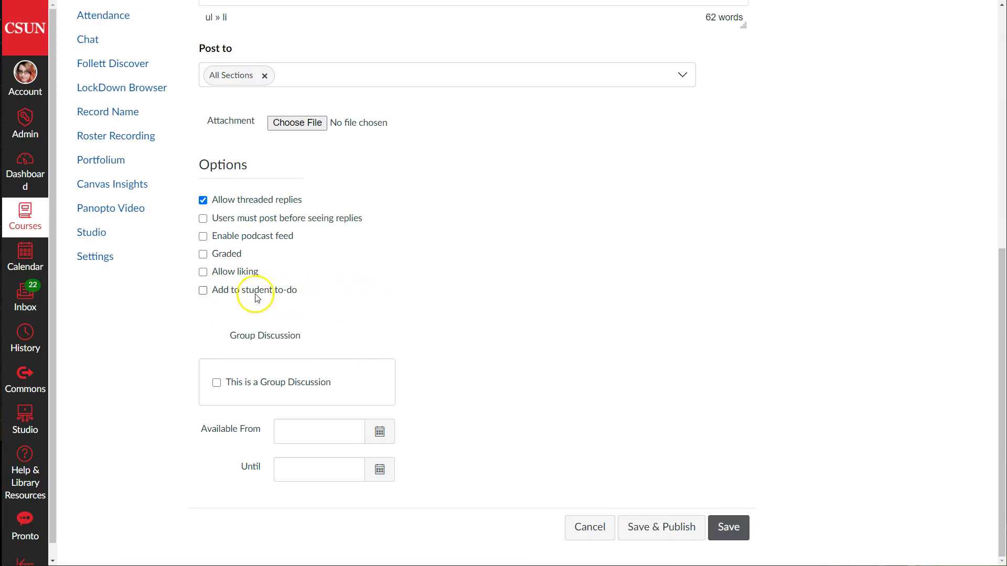
- Add the discussion to the student to-do list with the date Nov 16, 2020 at 11:59pm
left_click(203, 291)
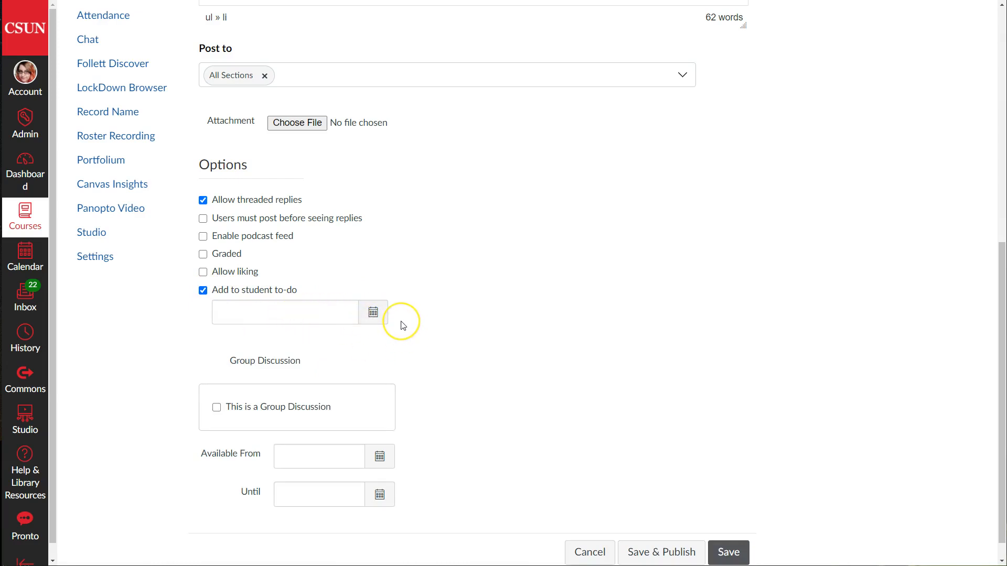
scroll(403, 325, "down", 1)
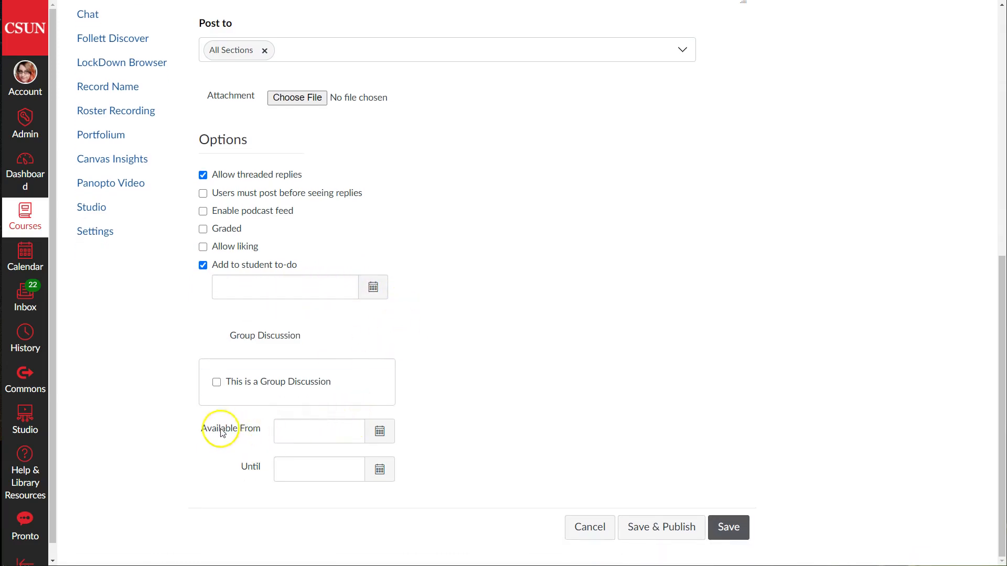
left_click(373, 287)
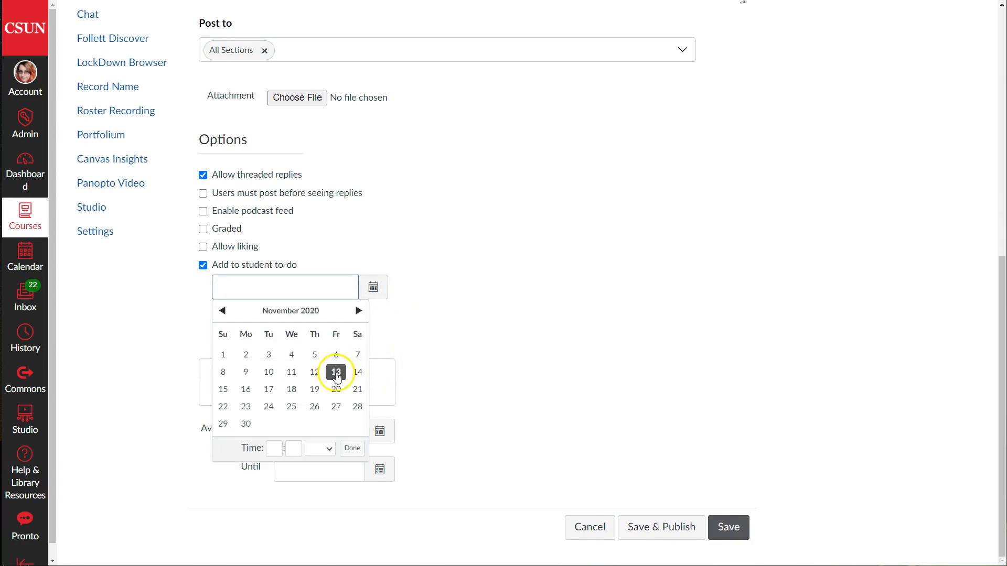
left_click(246, 393)
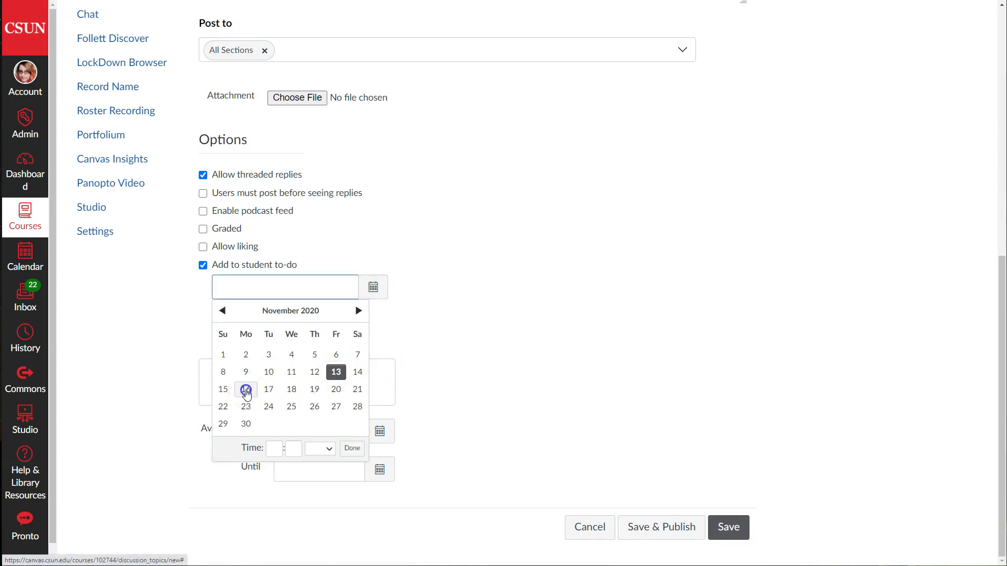
left_click(349, 450)
- Set the discussion's Available From date to Nov 13, 2020
scroll(473, 350, "down", 1)
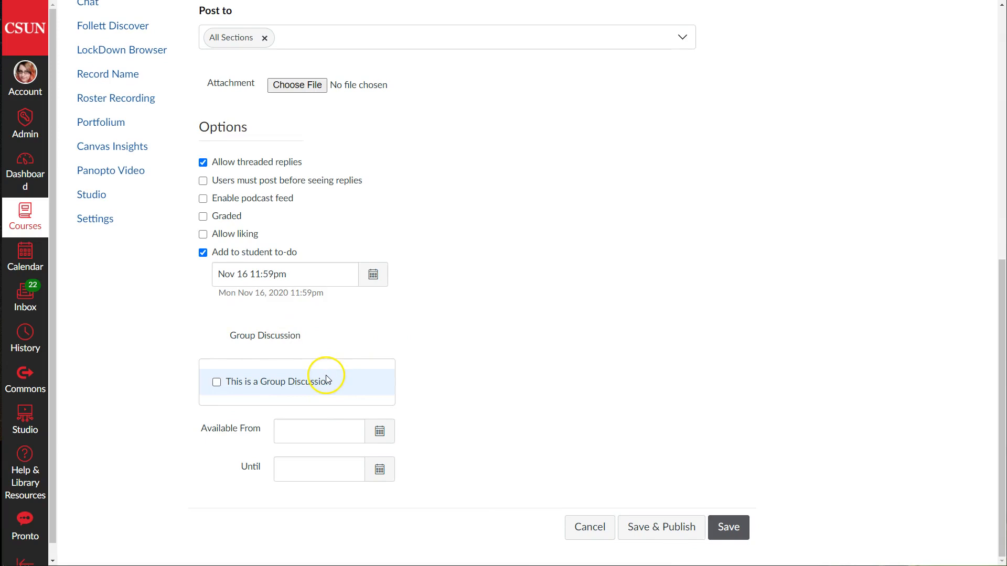
left_click(197, 431)
mouse_move(197, 432)
left_mouse_down()
mouse_move(263, 430)
mouse_move(202, 429)
left_mouse_up()
left_click(457, 417)
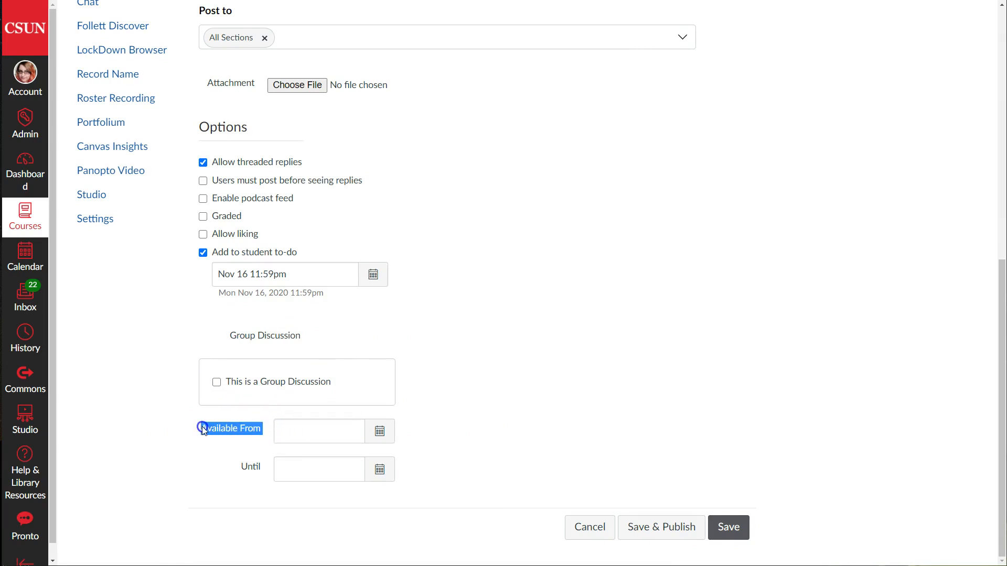
left_click(242, 431)
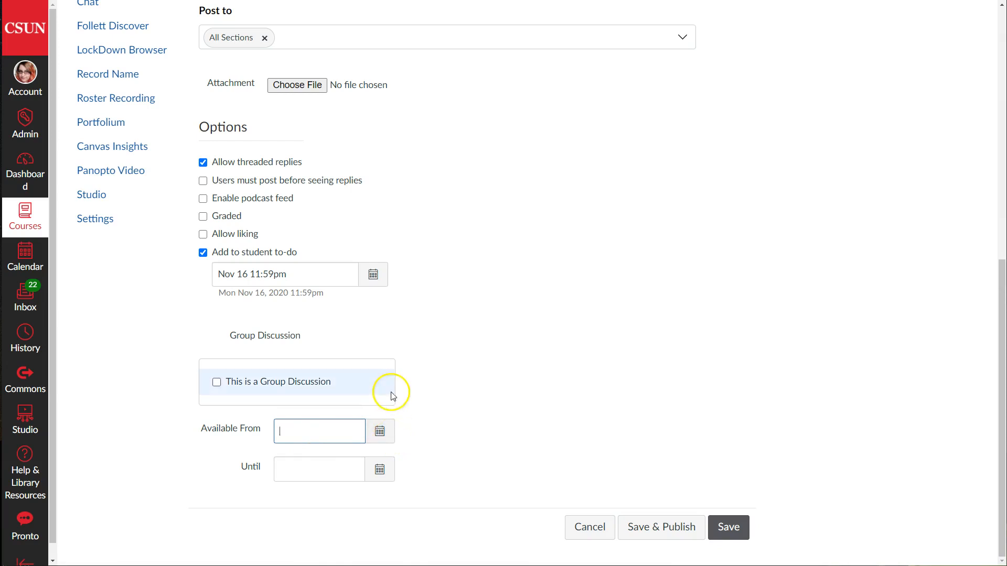
left_click(379, 430)
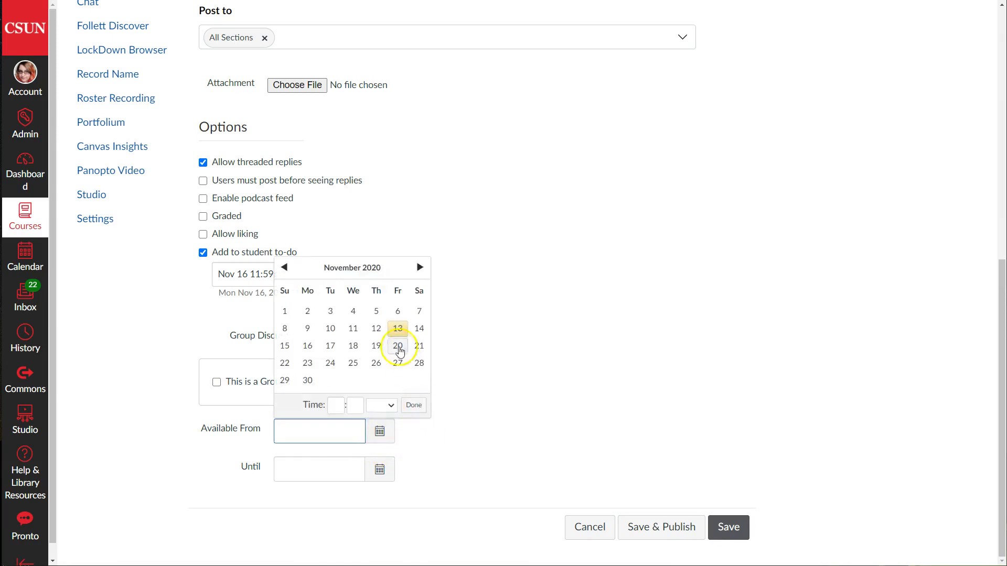
left_click(397, 328)
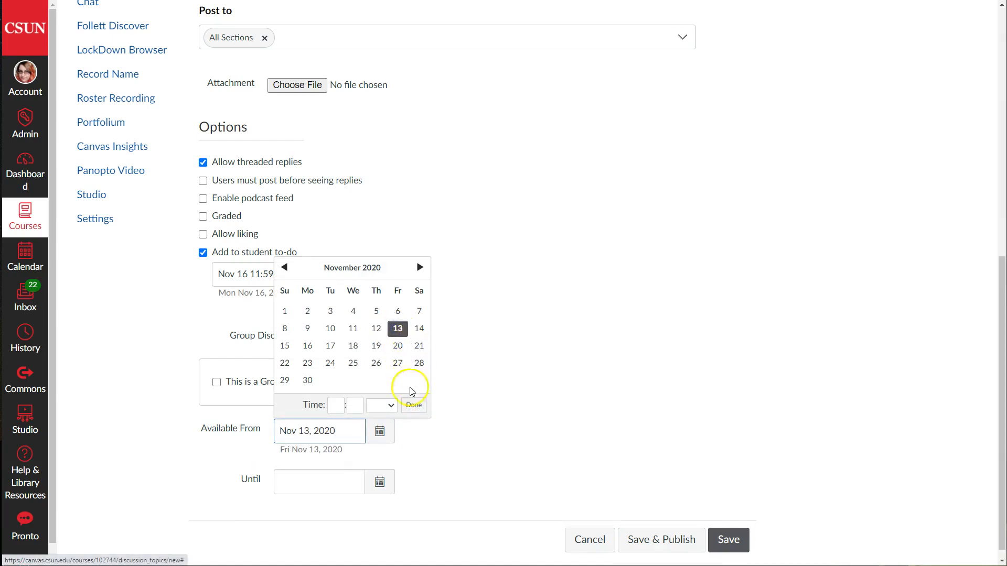
left_click(412, 406)
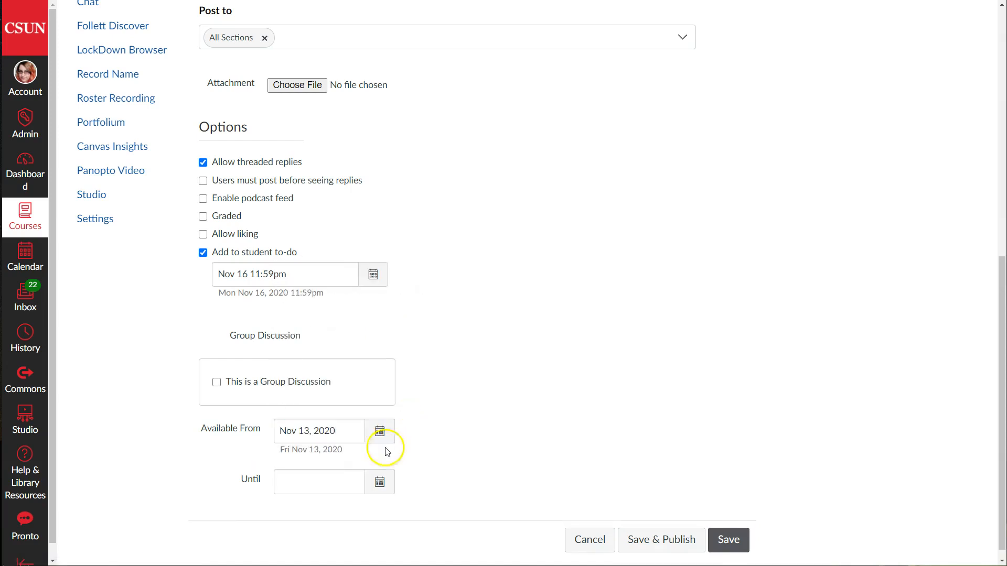
- Set the discussion's Until date to Nov 16, 2020
left_click(379, 482)
left_click(307, 397)
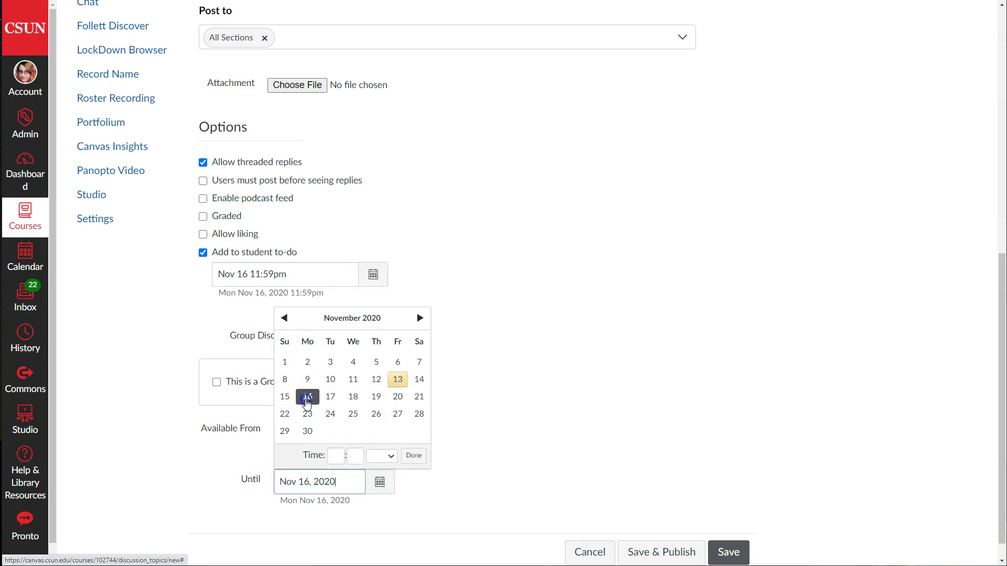
left_click(415, 456)
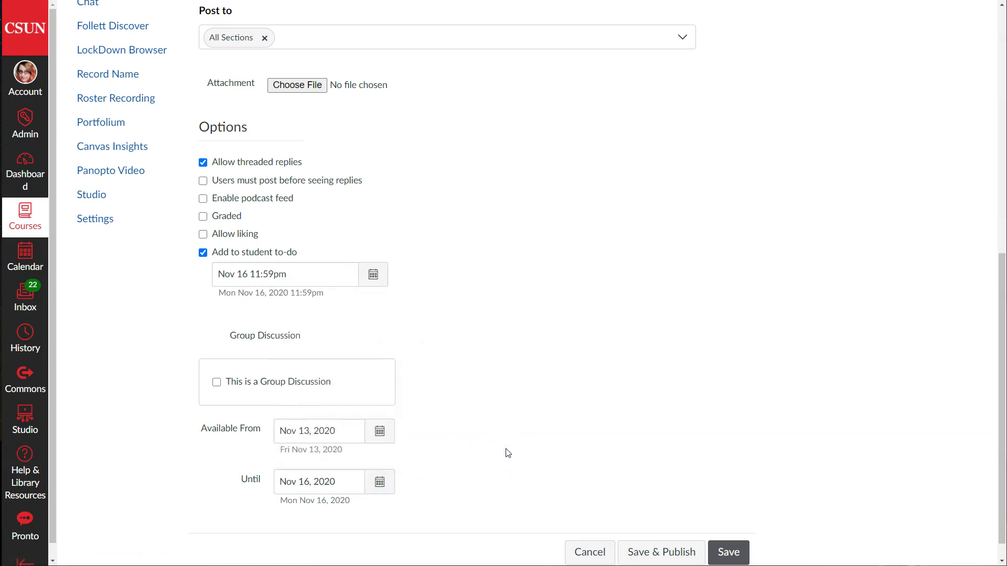
- Review the discussion's title, prompt and options, save and publish it, and check its posting date
scroll(553, 423, "up", 8)
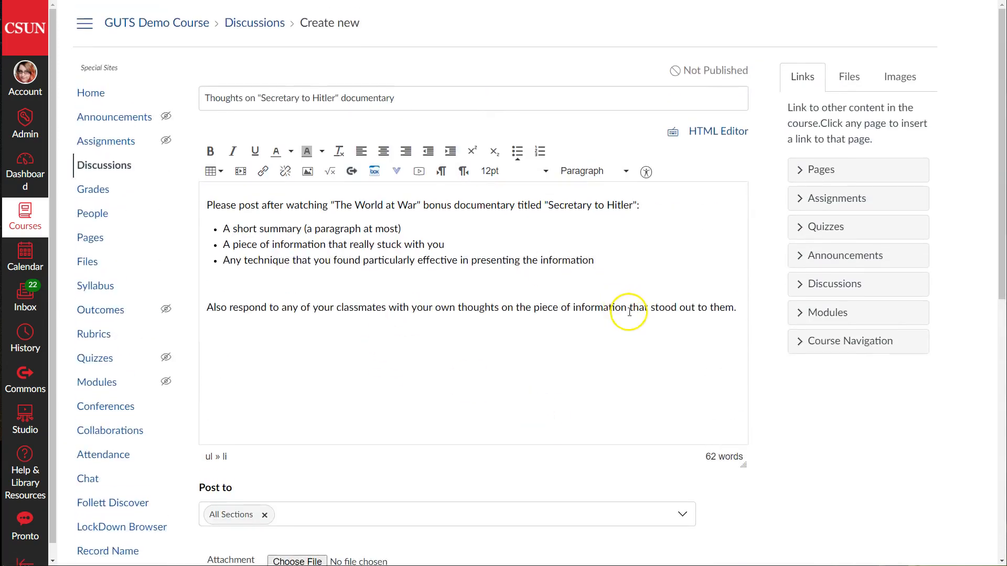
scroll(629, 311, "down", 10)
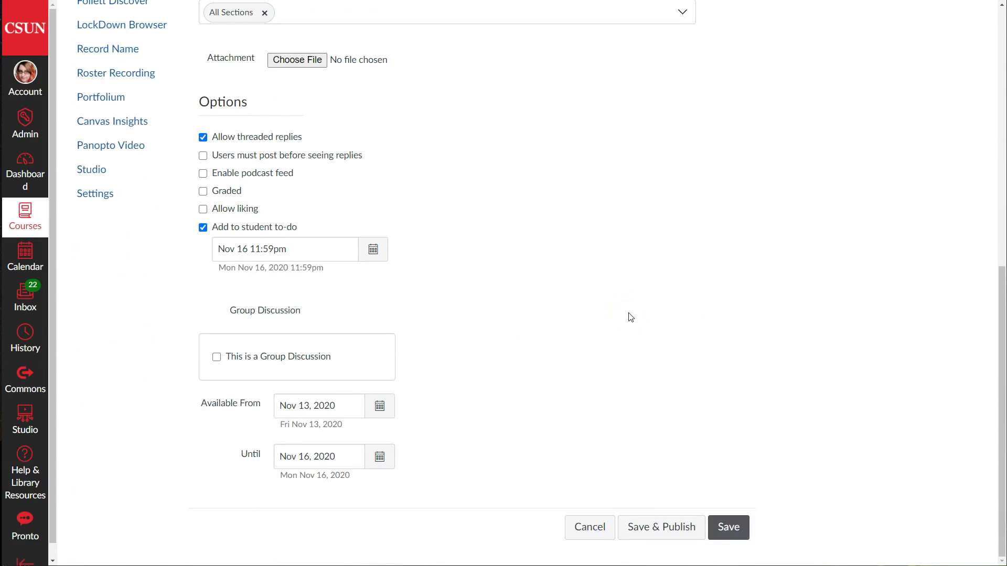
scroll(631, 317, "up", 10)
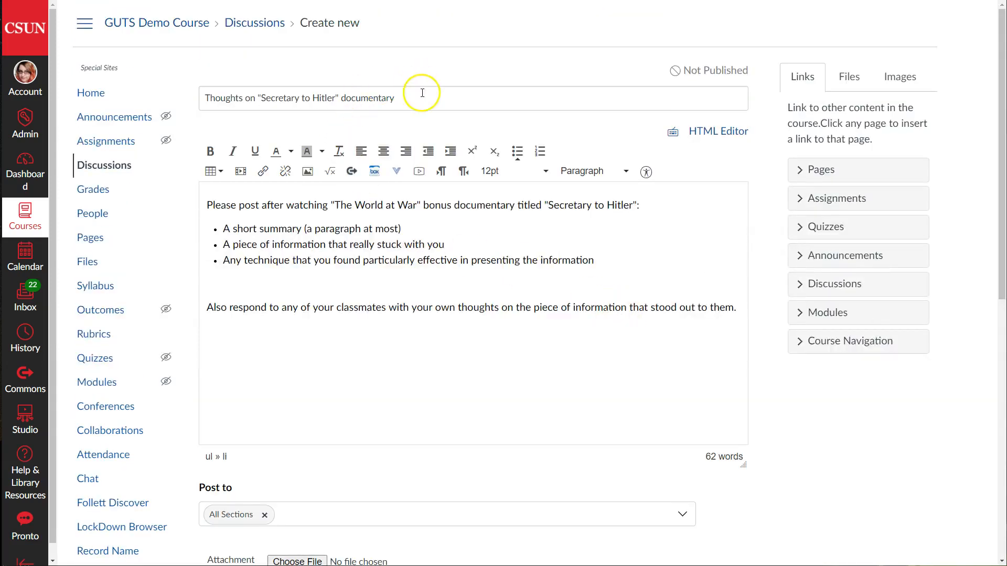
scroll(443, 261, "down", 5)
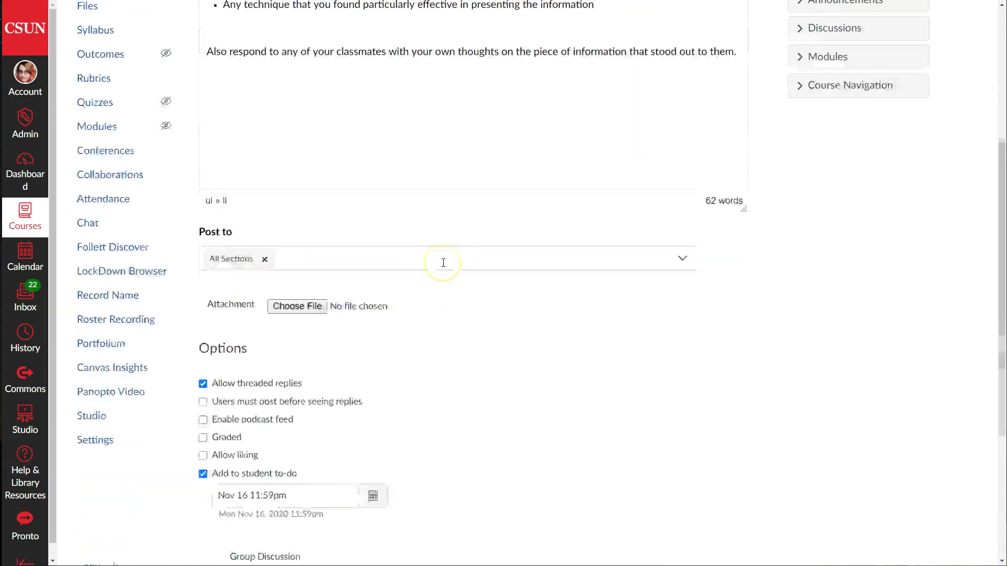
scroll(443, 262, "down", 5)
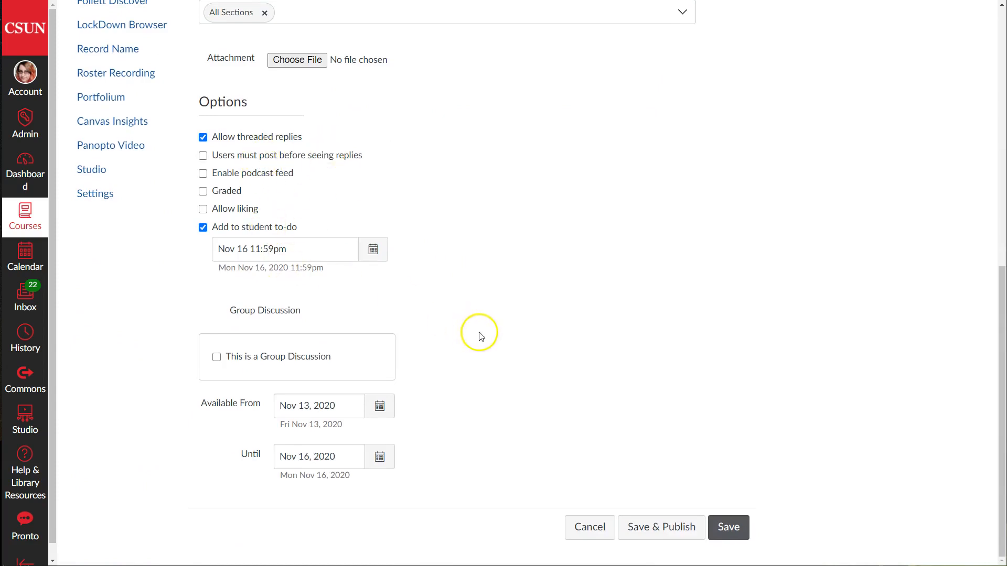
left_click(656, 535)
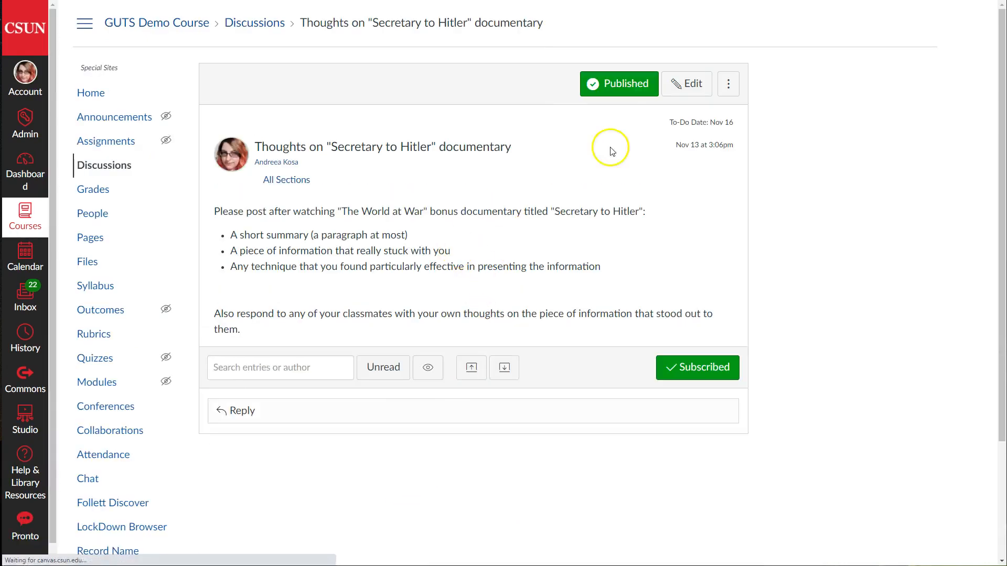
left_click_drag(675, 145, 778, 156)
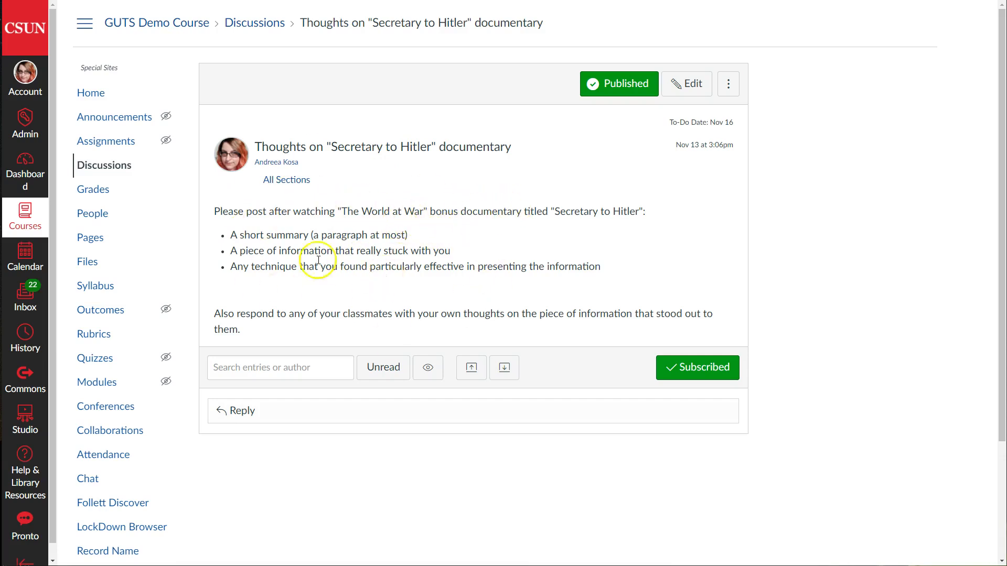
- Enter Student View from the course home page and open the discussion "Thoughts on "Secretary to Hitler" documentary"
left_click(96, 97)
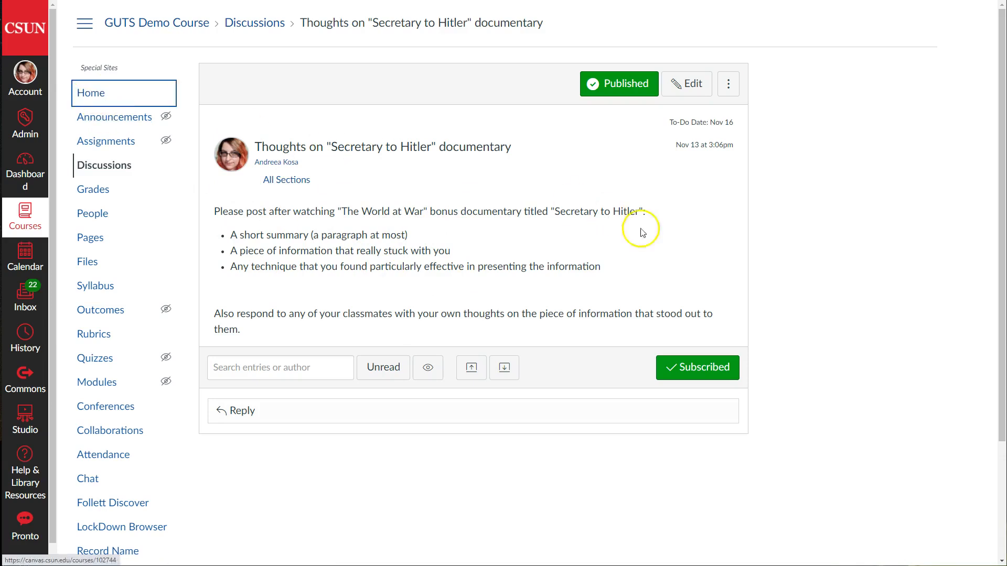
left_click(835, 309)
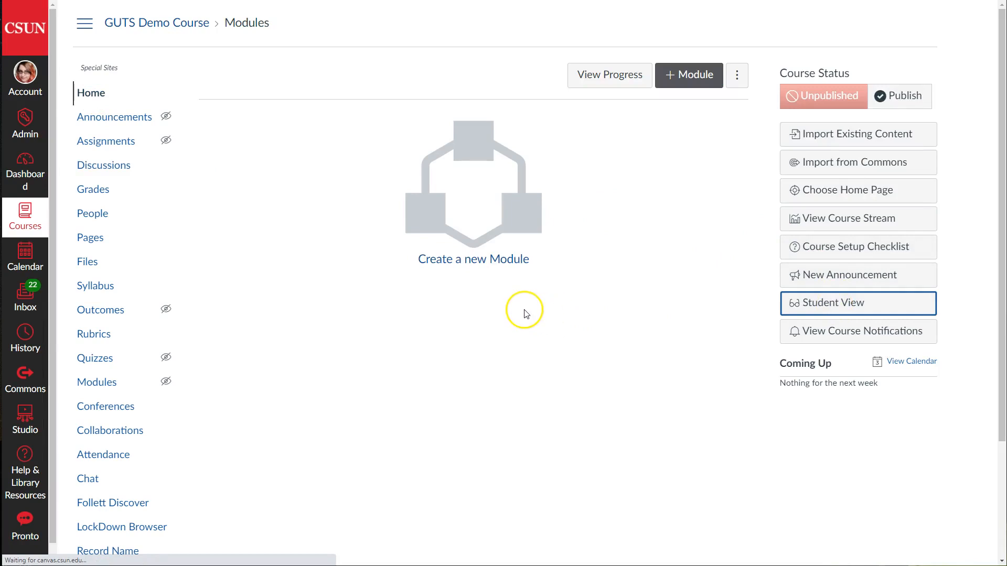
left_click(111, 119)
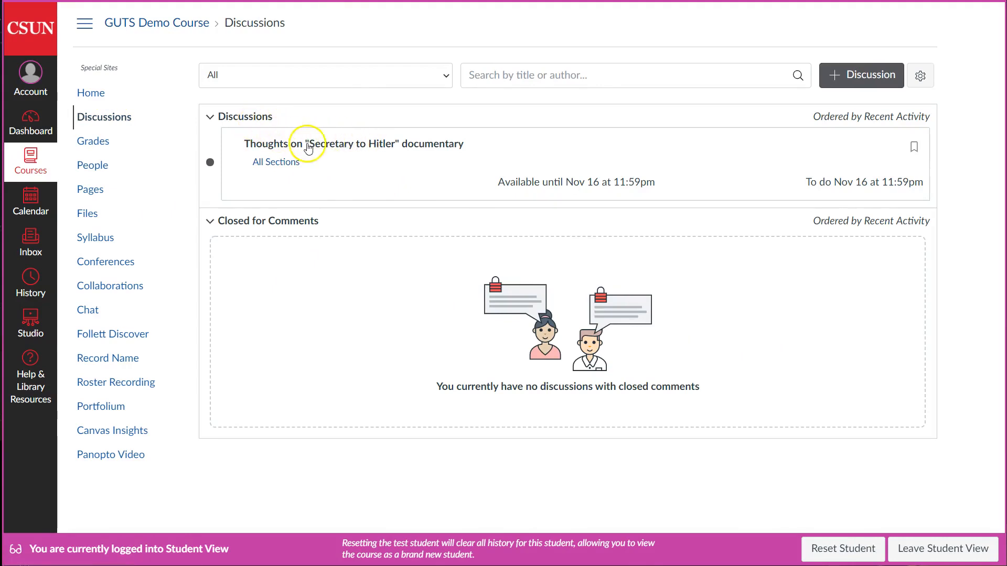
left_click(334, 149)
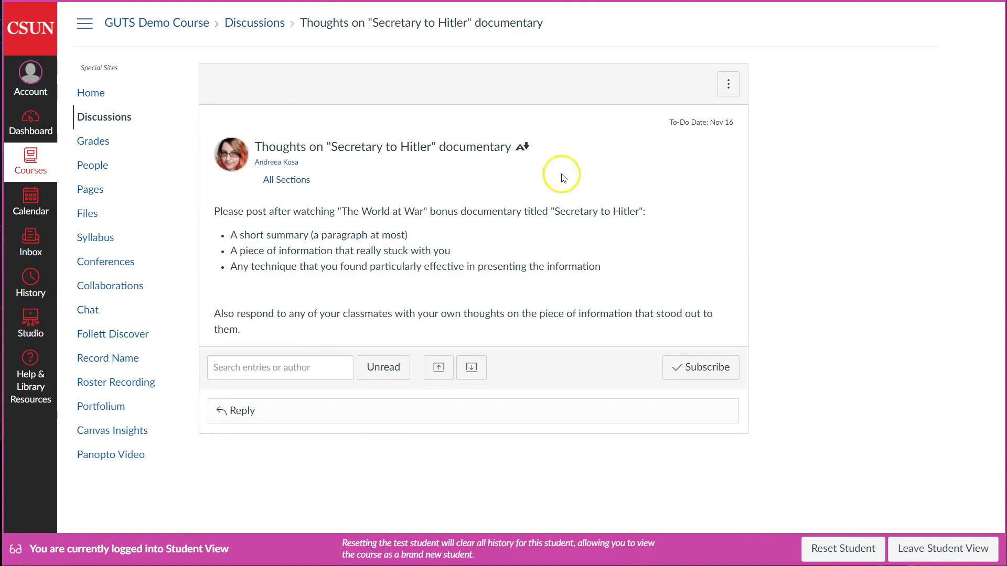
- Examine the discussion's title and prompt text as a student sees them
left_click_drag(256, 147, 515, 146)
left_click(341, 180)
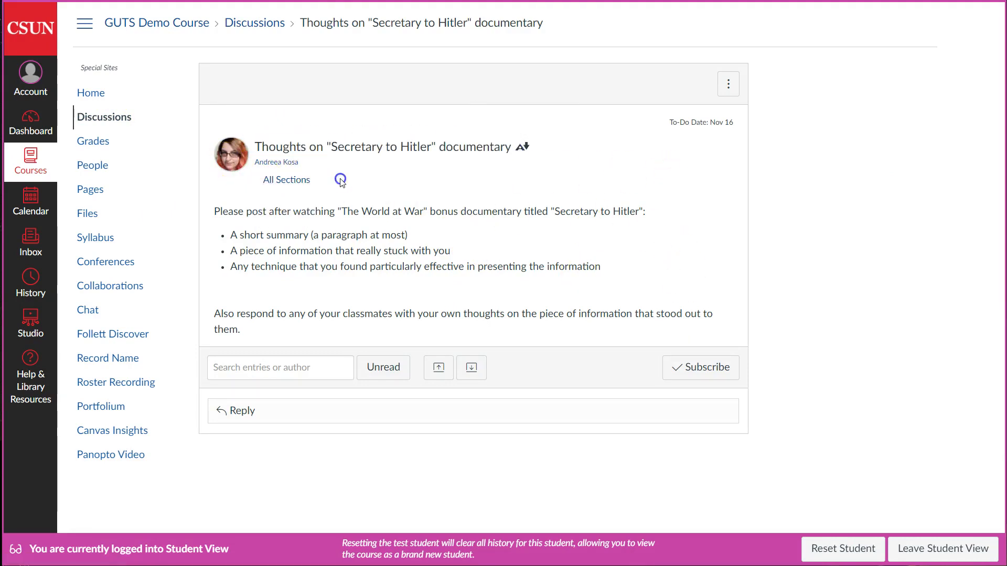
left_click_drag(214, 211, 702, 313)
left_click(721, 324)
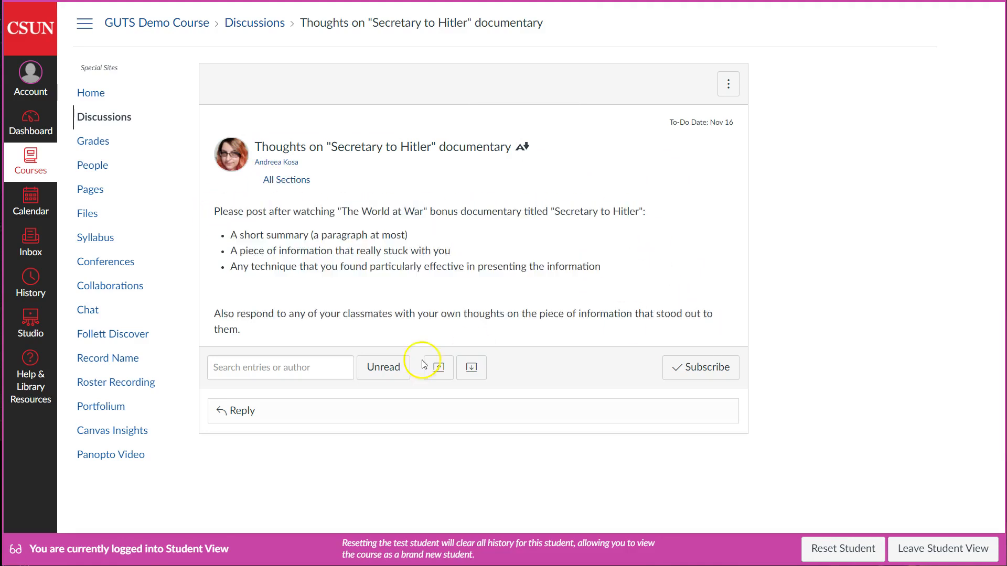
- Start a reply to the discussion as the test student and examine the reply editor, its word count and posting controls
left_click(279, 408)
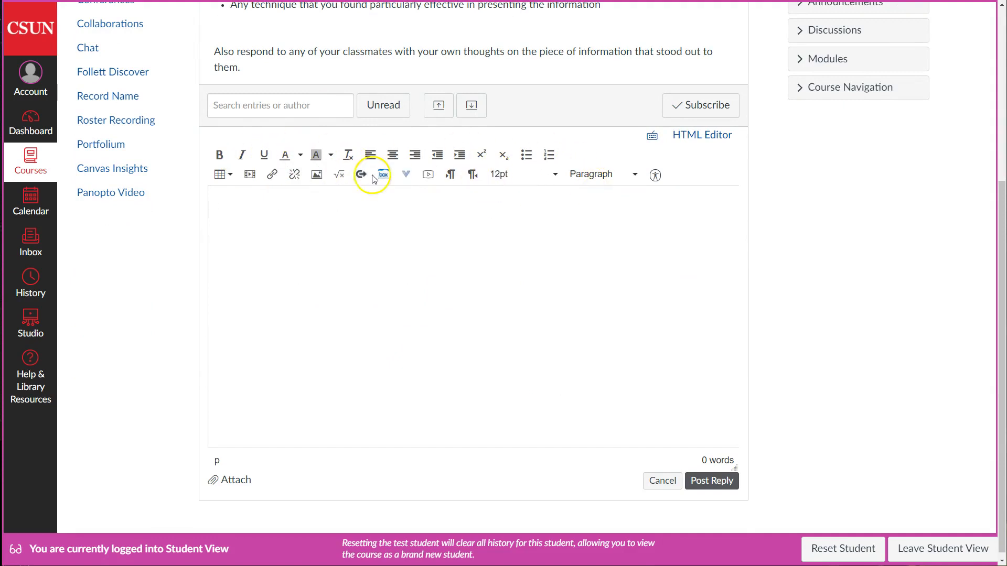
scroll(703, 251, "up", 4)
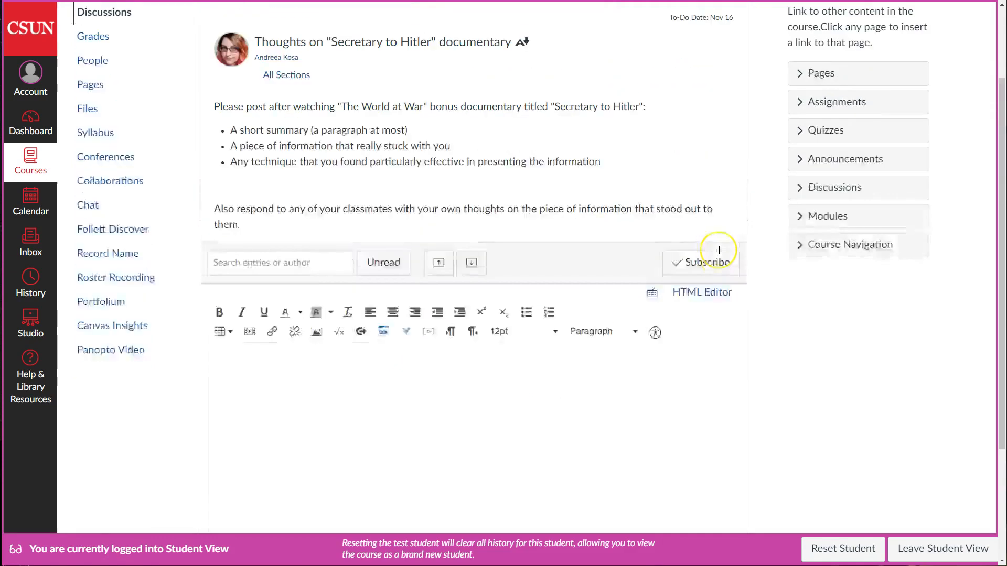
scroll(719, 250, "down", 4)
left_click_drag(698, 456, 728, 452)
left_click(716, 350)
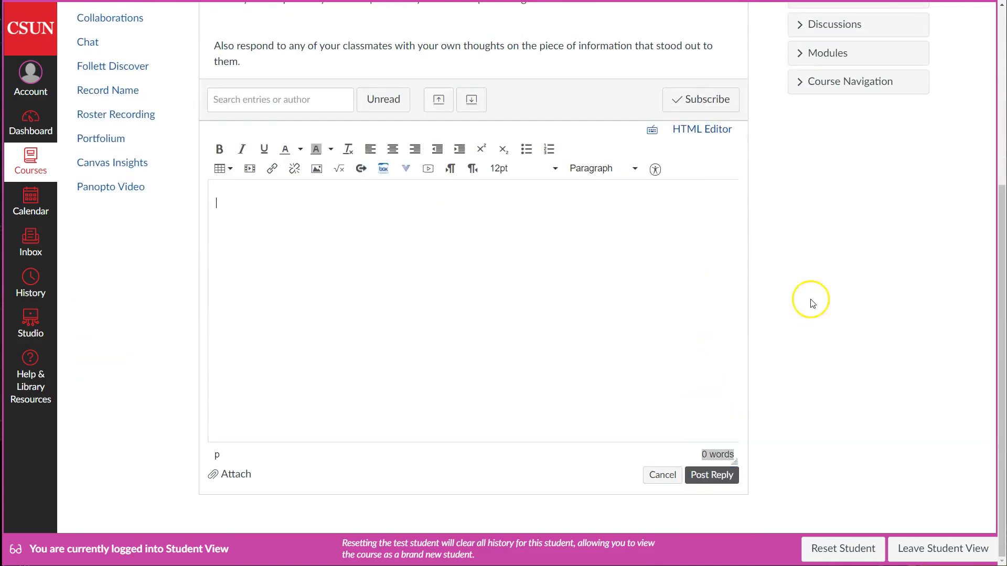
scroll(767, 292, "up", 3)
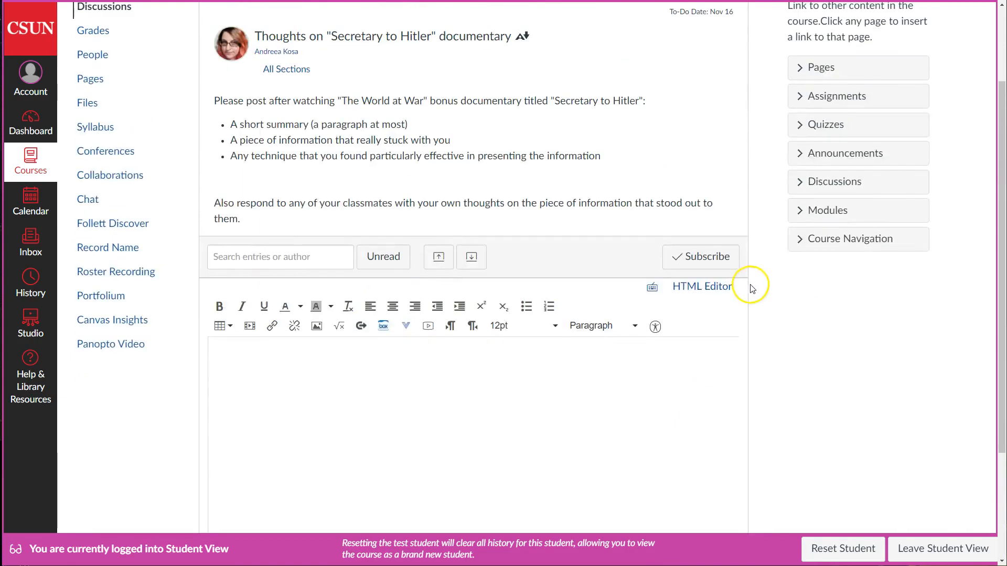
scroll(739, 345, "up", 2)
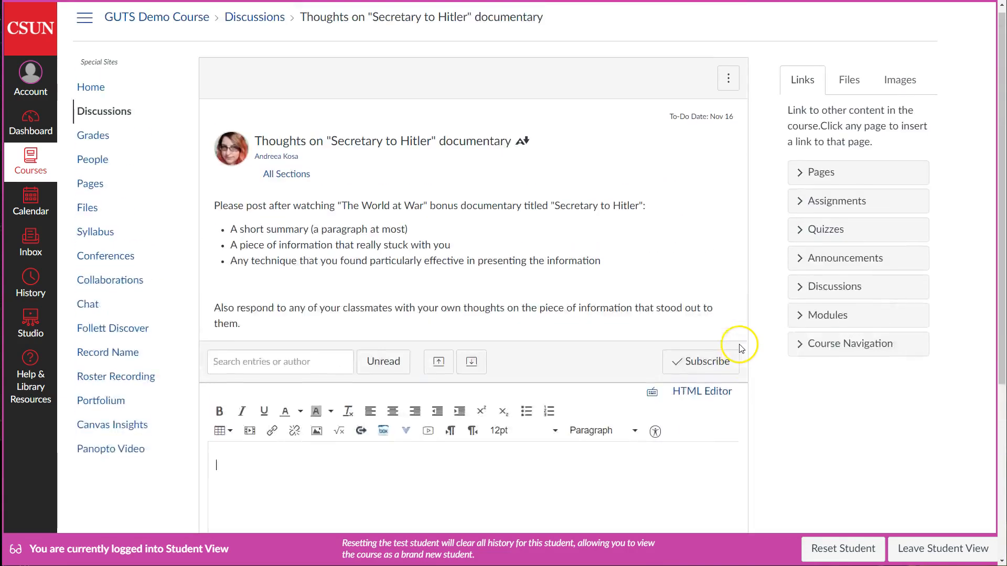
scroll(754, 344, "down", 5)
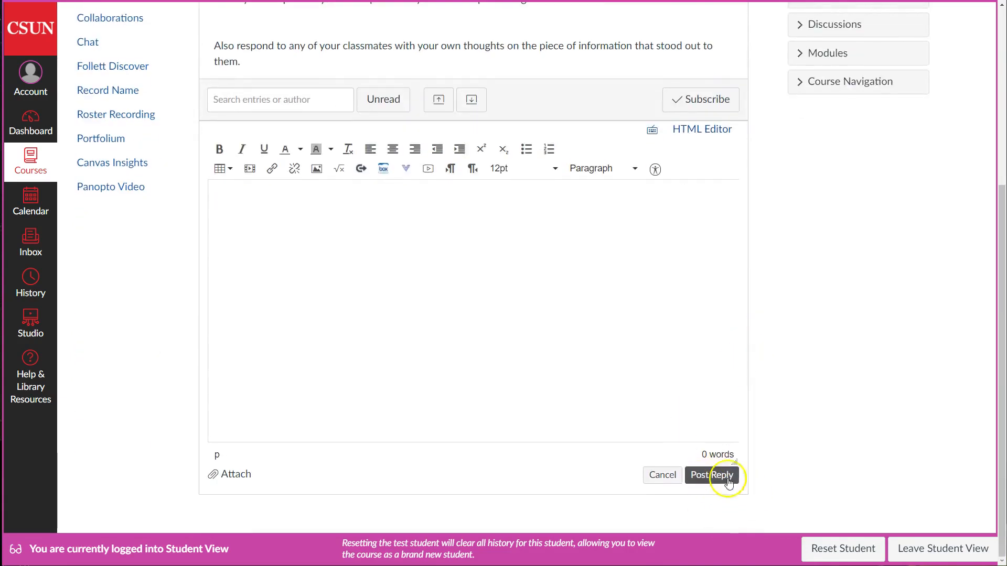
- Leave Student View without posting the reply
scroll(800, 465, "up", 3)
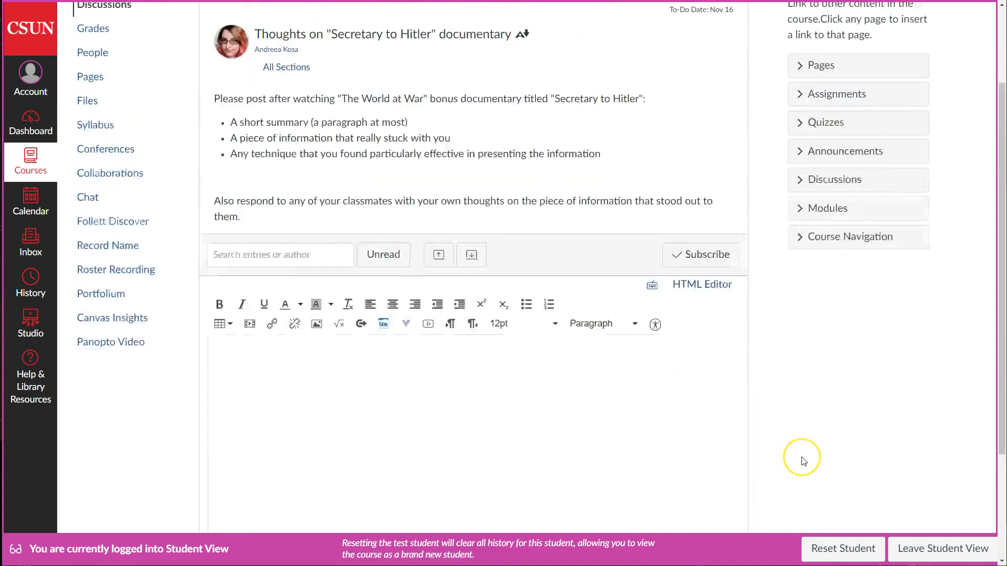
scroll(803, 461, "up", 2)
left_click(911, 548)
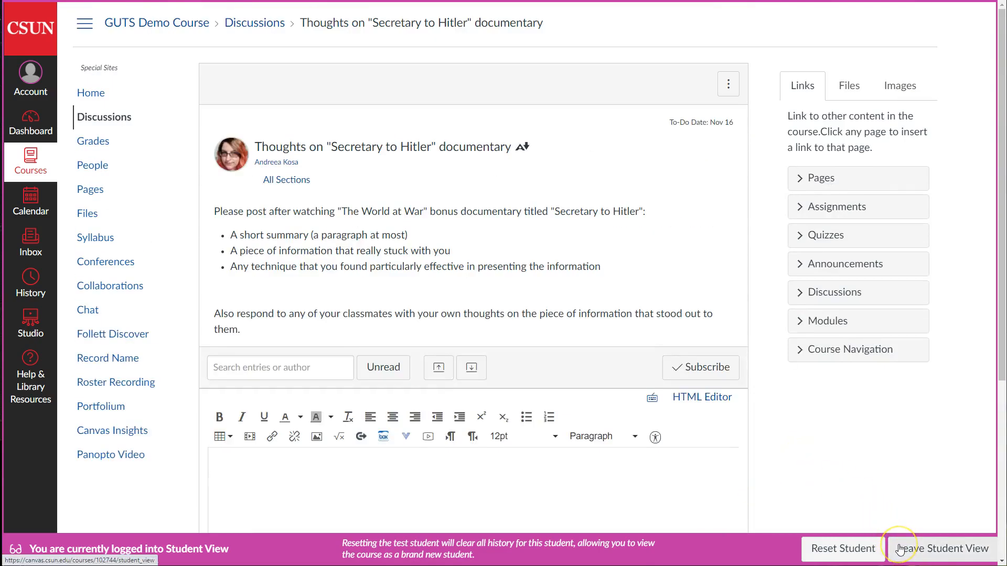